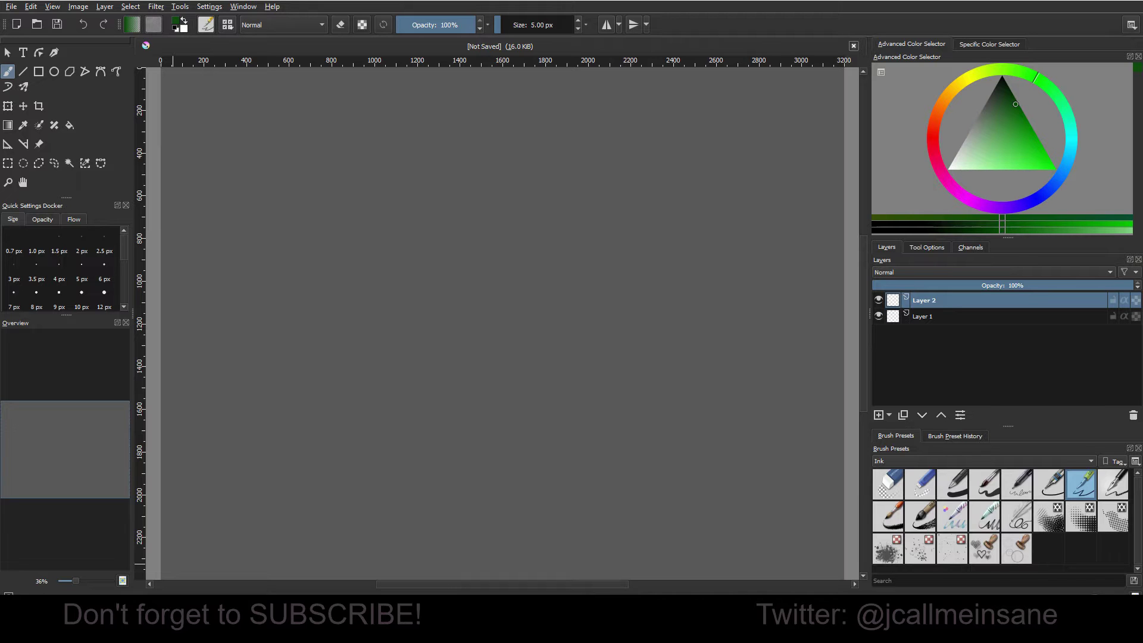
- Read the description and compatibility details on the DeviantArt Ferns brushes page
{"action": "key", "text": "alt+Tab"}
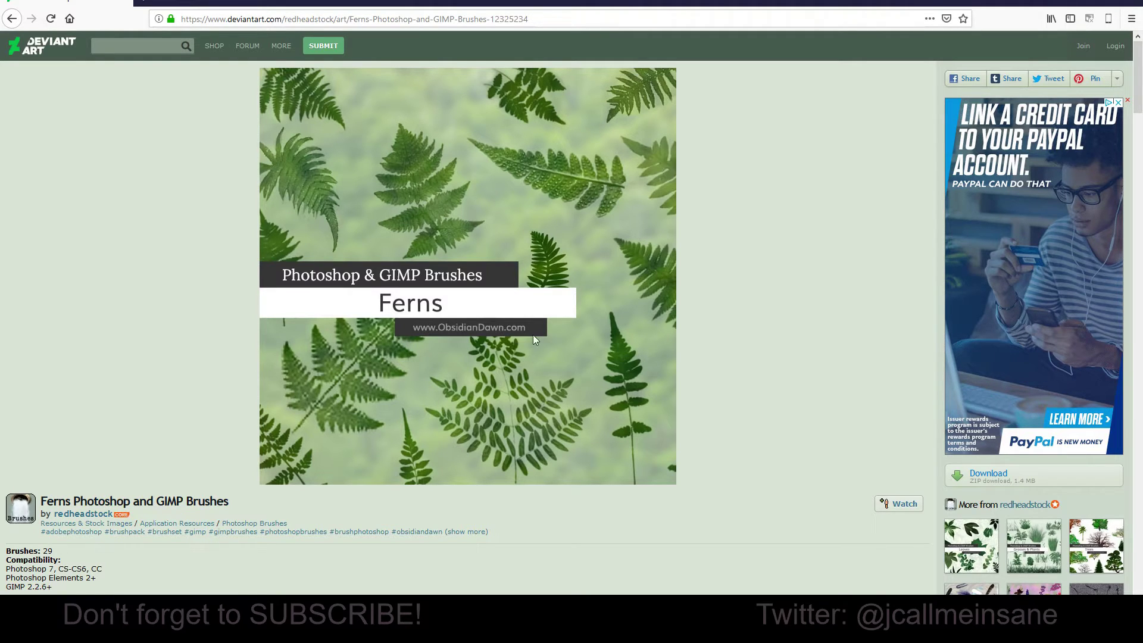
{"action": "scroll", "coordinate": [531, 335], "scroll_direction": "down", "scroll_amount": 3}
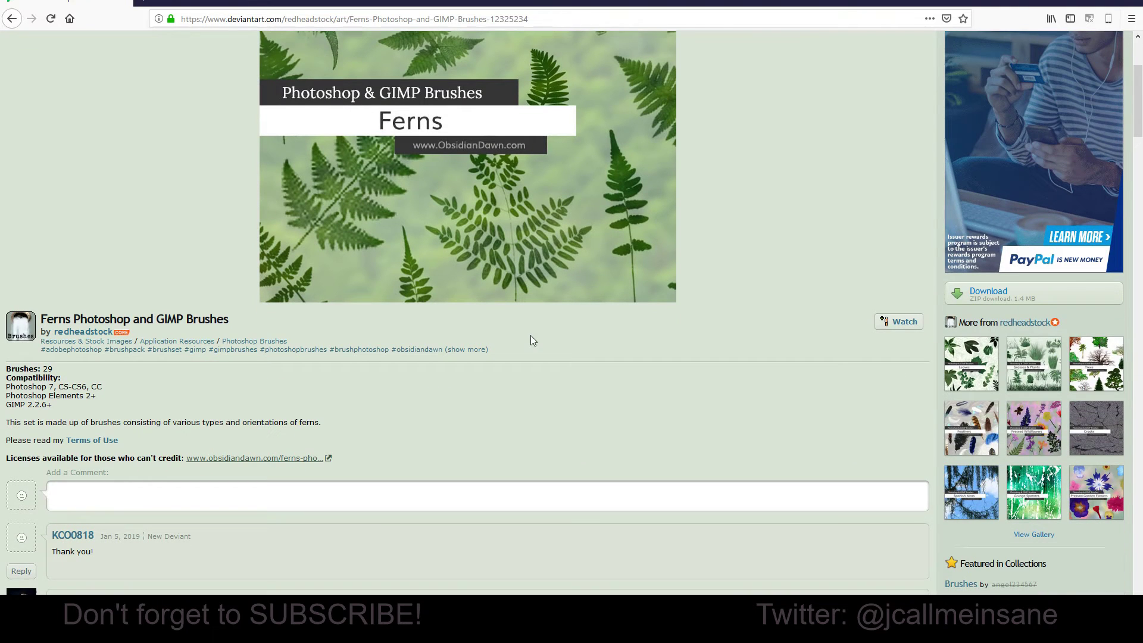
{"action": "scroll", "coordinate": [508, 388], "scroll_direction": "up", "scroll_amount": 2}
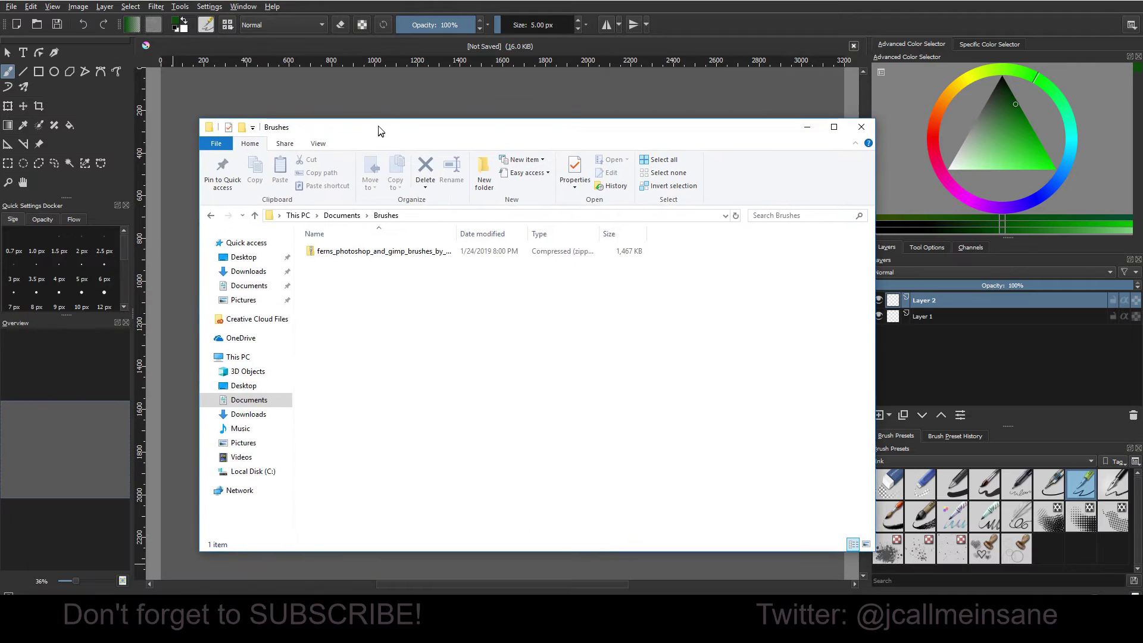
- Extract the ferns brushes zip with 7-Zip into its own folder in Documents\Brushes
{"action": "mouse_move", "coordinate": [378, 127]}
{"action": "left_mouse_down"}
{"action": "mouse_move", "coordinate": [349, 106]}
{"action": "mouse_move", "coordinate": [366, 112]}
{"action": "left_mouse_up"}
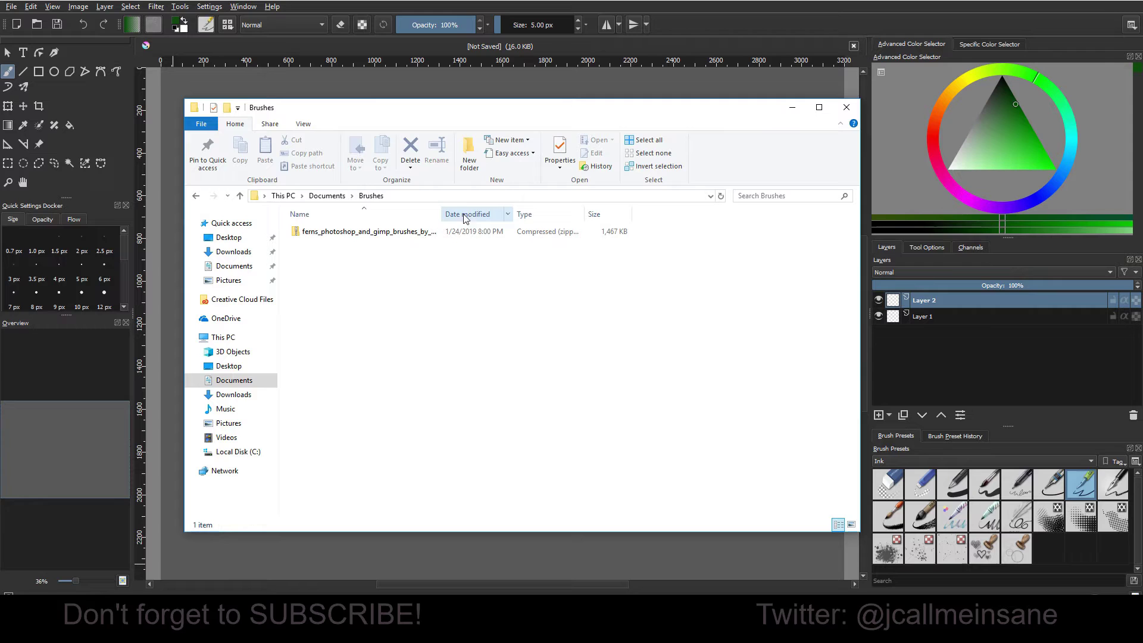
{"action": "left_click_drag", "start_coordinate": [444, 215], "coordinate": [551, 216]}
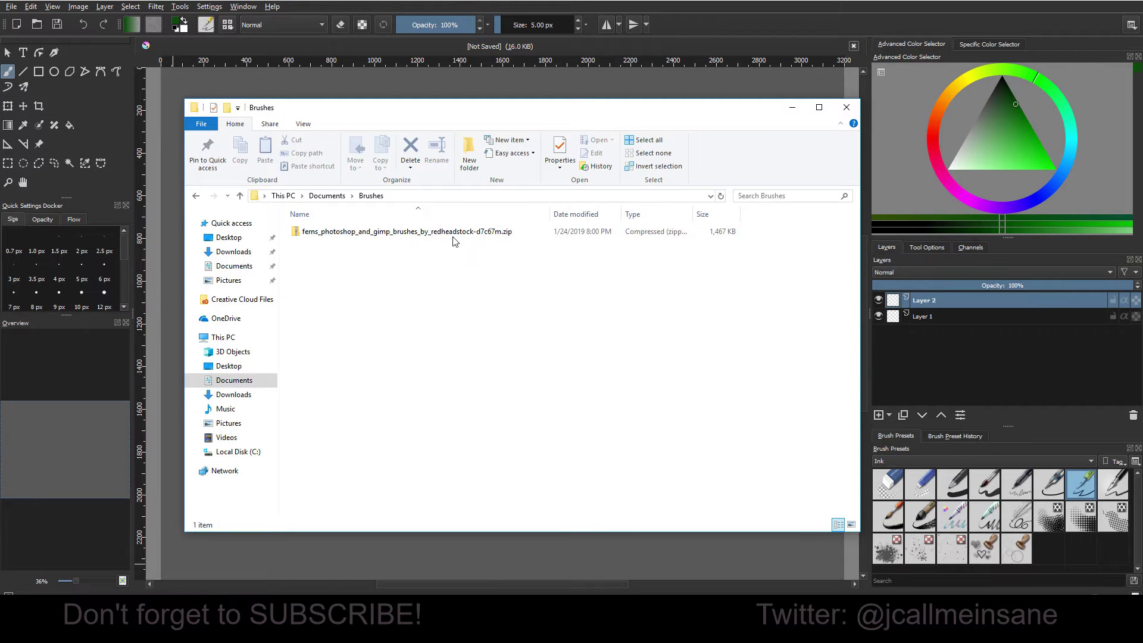
{"action": "left_click", "coordinate": [452, 235]}
{"action": "right_click", "coordinate": [413, 240]}
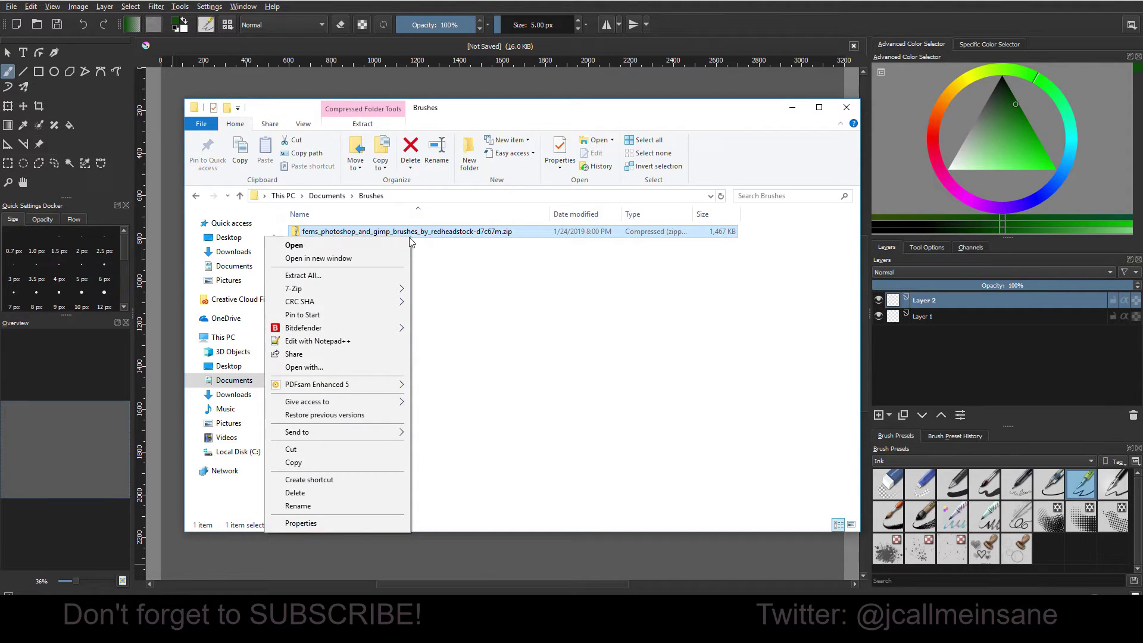
{"action": "mouse_move", "coordinate": [377, 288]}
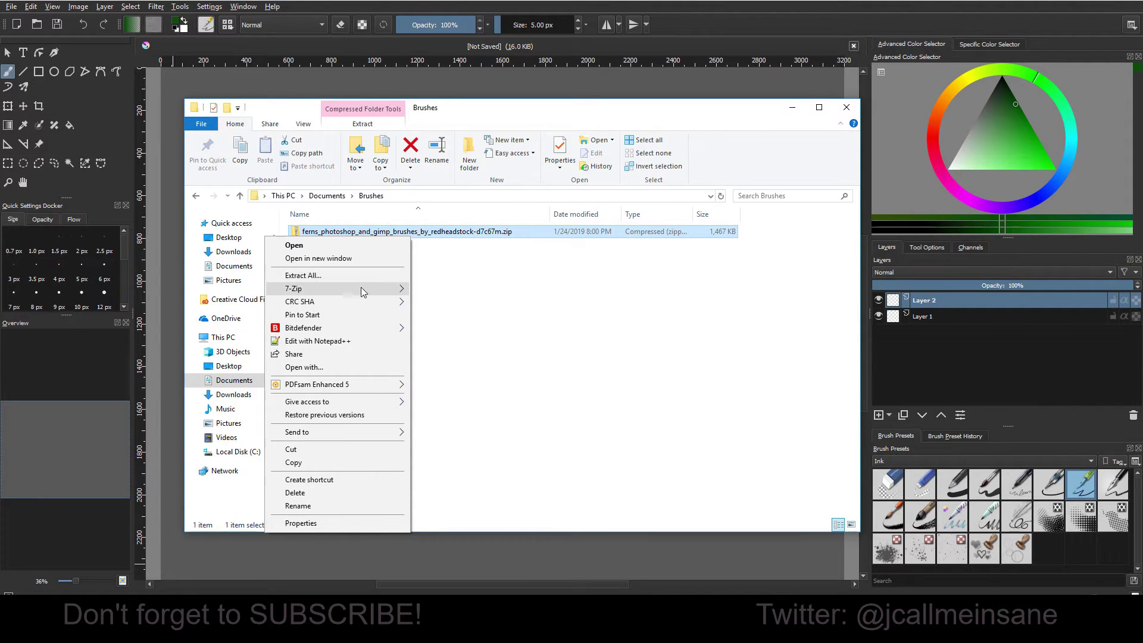
{"action": "left_click", "coordinate": [491, 344]}
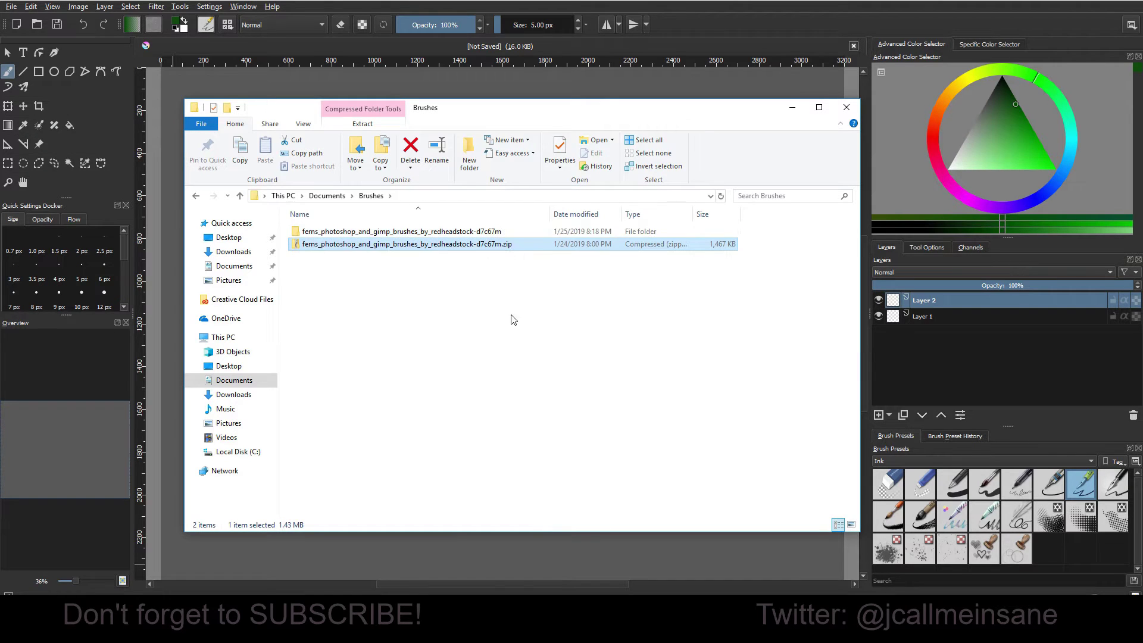
- Cut ss-ferns.abr from the extracted ferns brushes folder
{"action": "double_click", "coordinate": [483, 233]}
{"action": "right_click", "coordinate": [340, 234]}
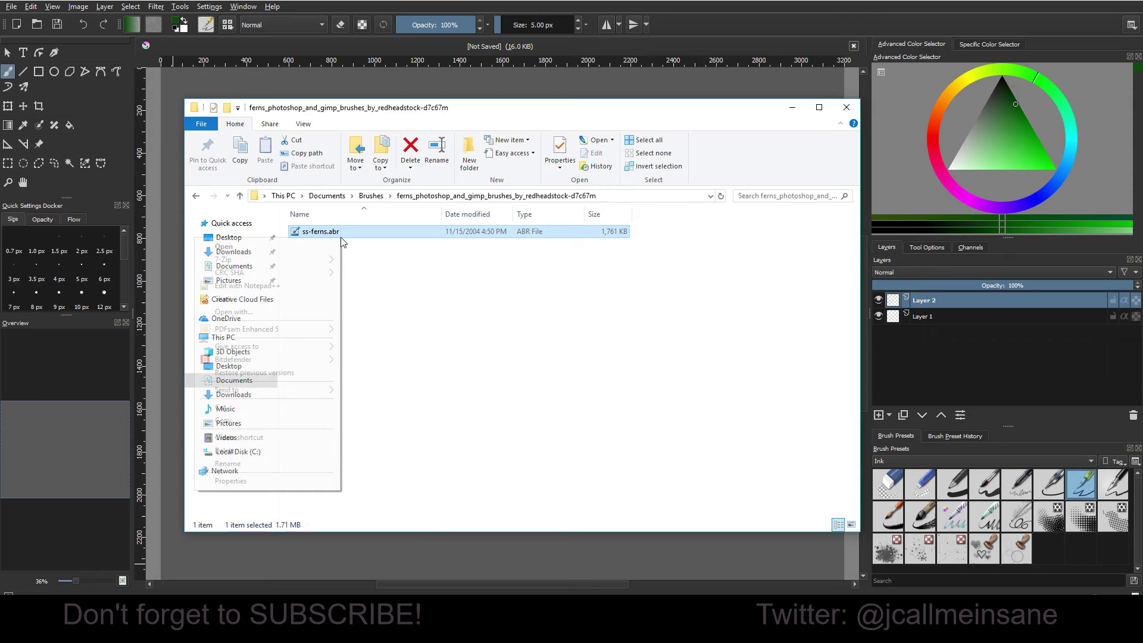
{"action": "left_click", "coordinate": [255, 408]}
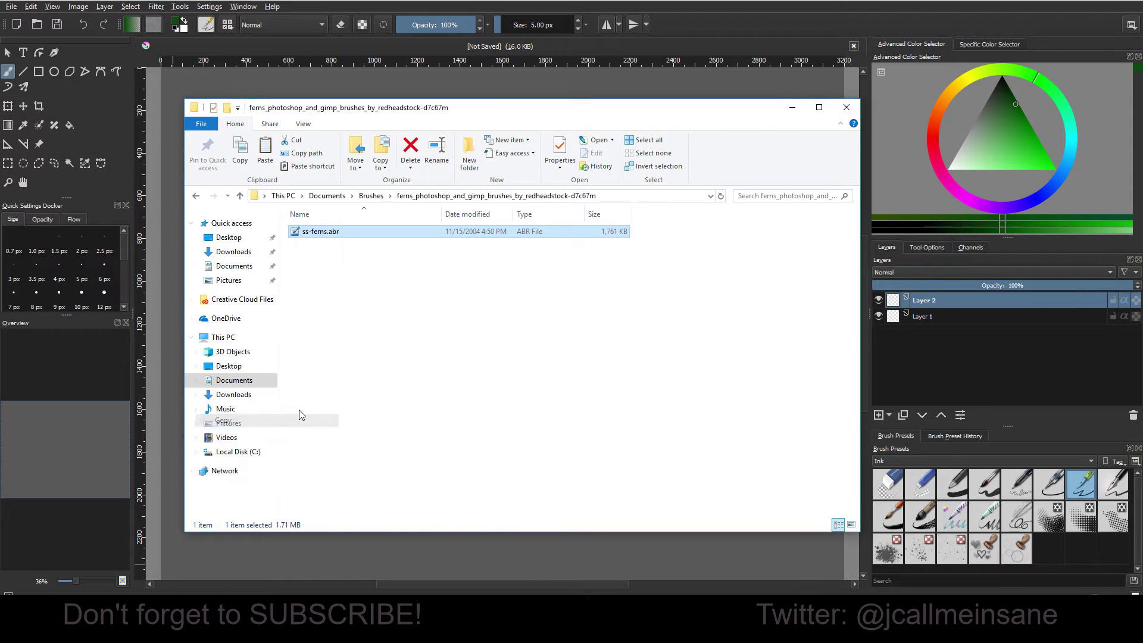
{"action": "left_click", "coordinate": [383, 396]}
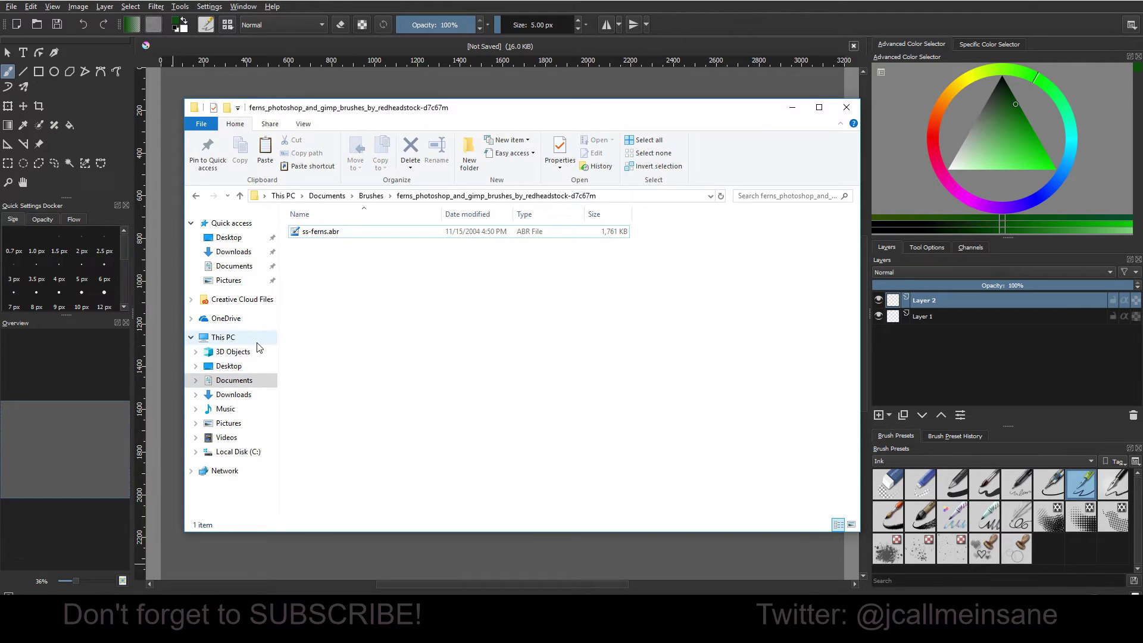
- Navigate to C:\Program Files\Krita (x64)\share\krita\brushes
{"action": "left_click", "coordinate": [223, 337]}
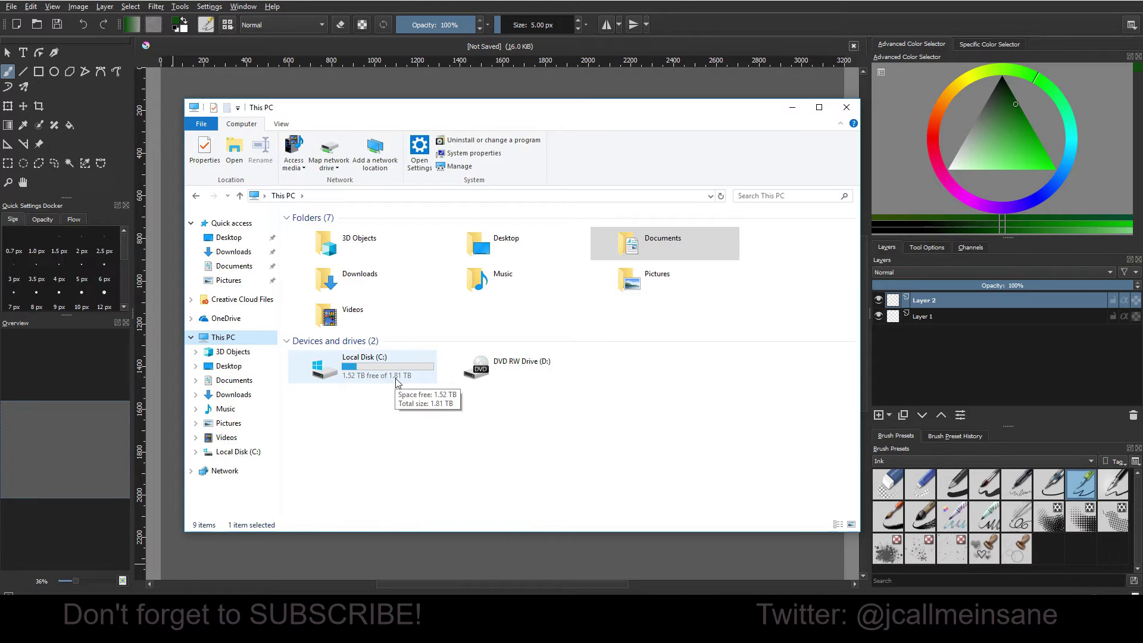
{"action": "double_click", "coordinate": [397, 383]}
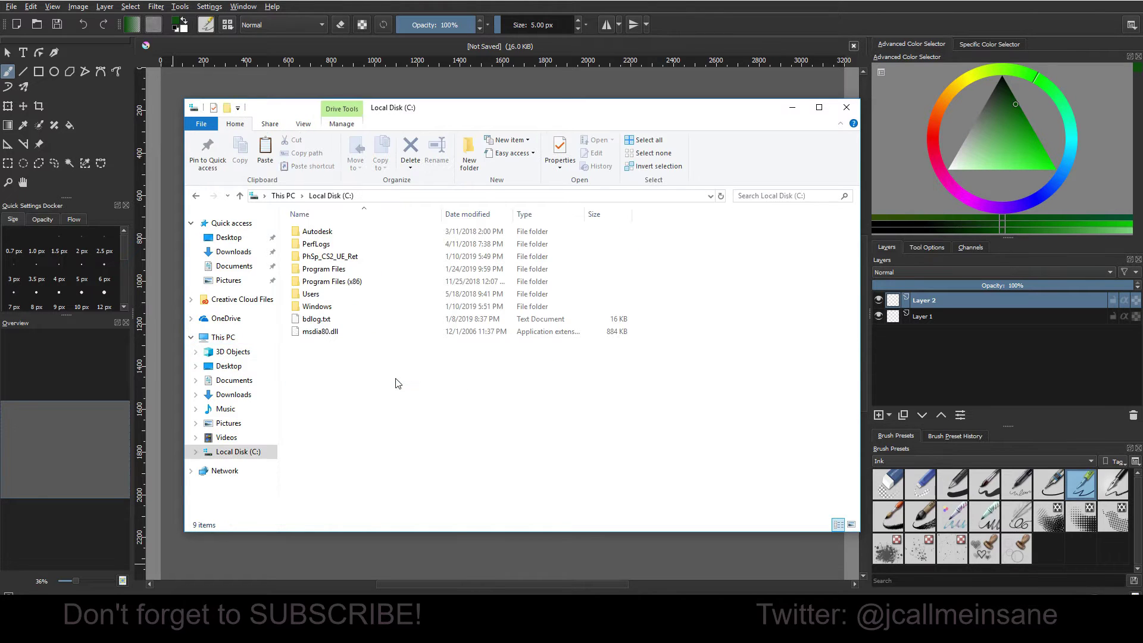
{"action": "double_click", "coordinate": [375, 281]}
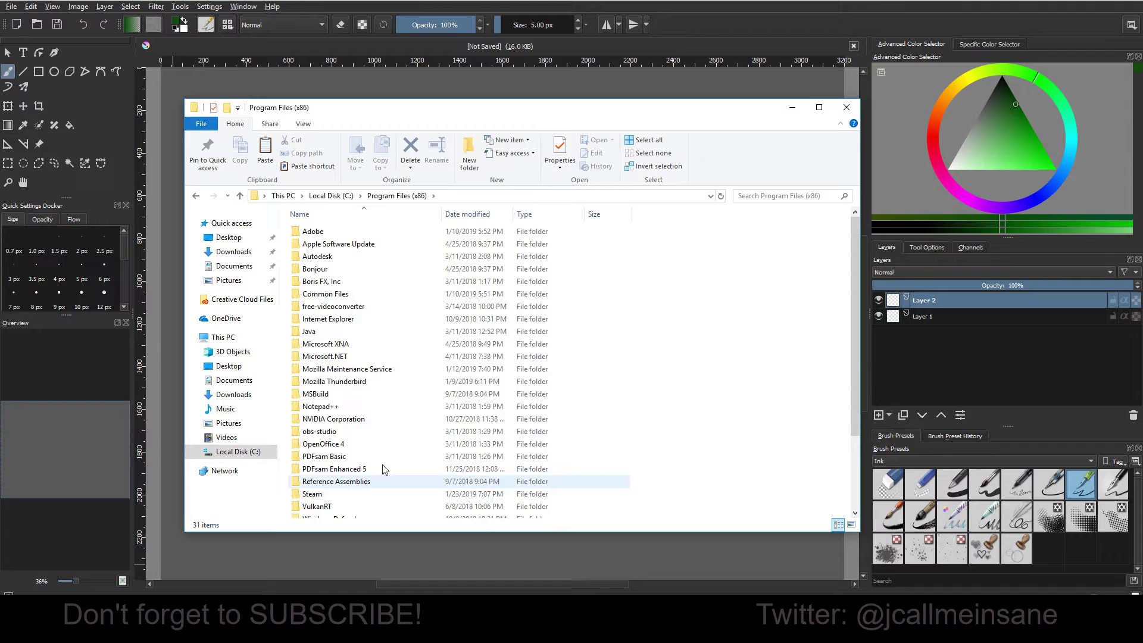
{"action": "left_click", "coordinate": [197, 197]}
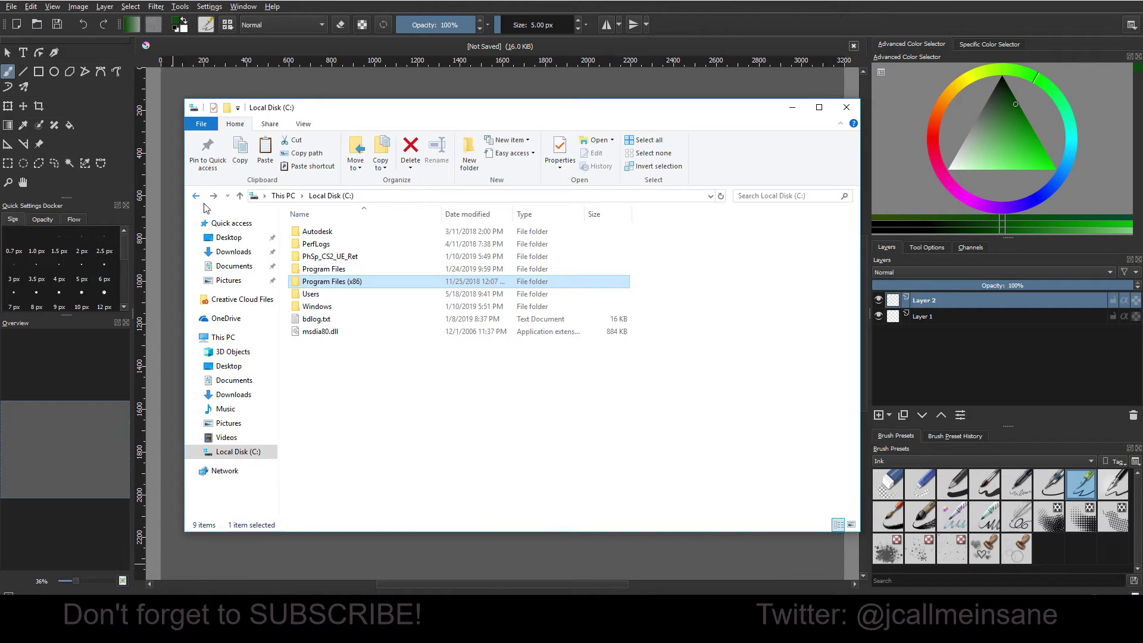
{"action": "double_click", "coordinate": [325, 272]}
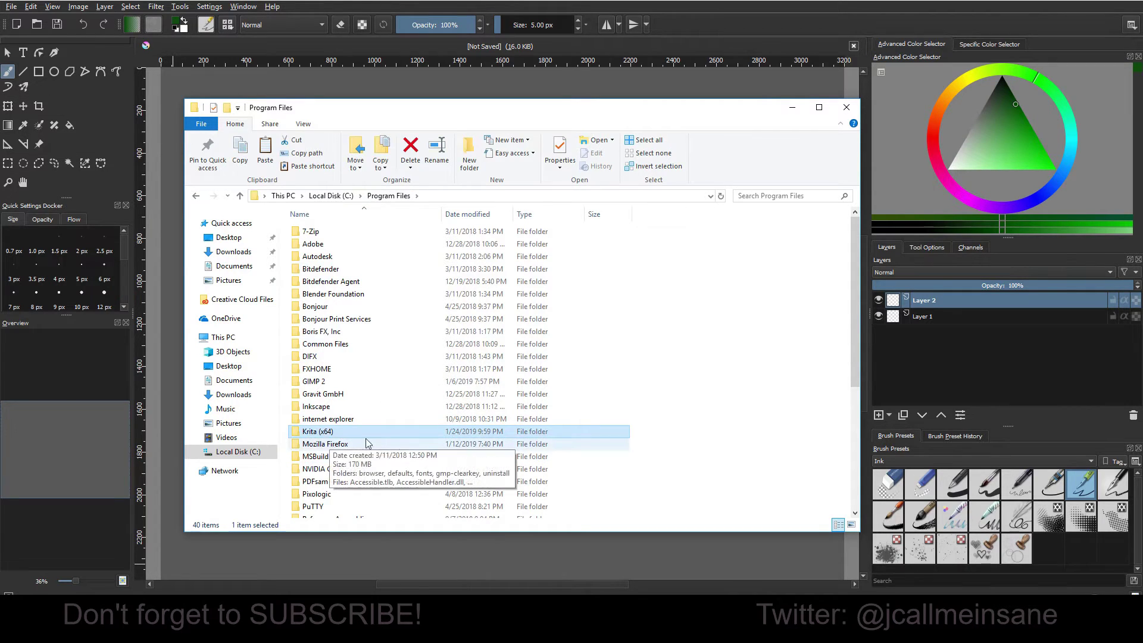
{"action": "double_click", "coordinate": [349, 434]}
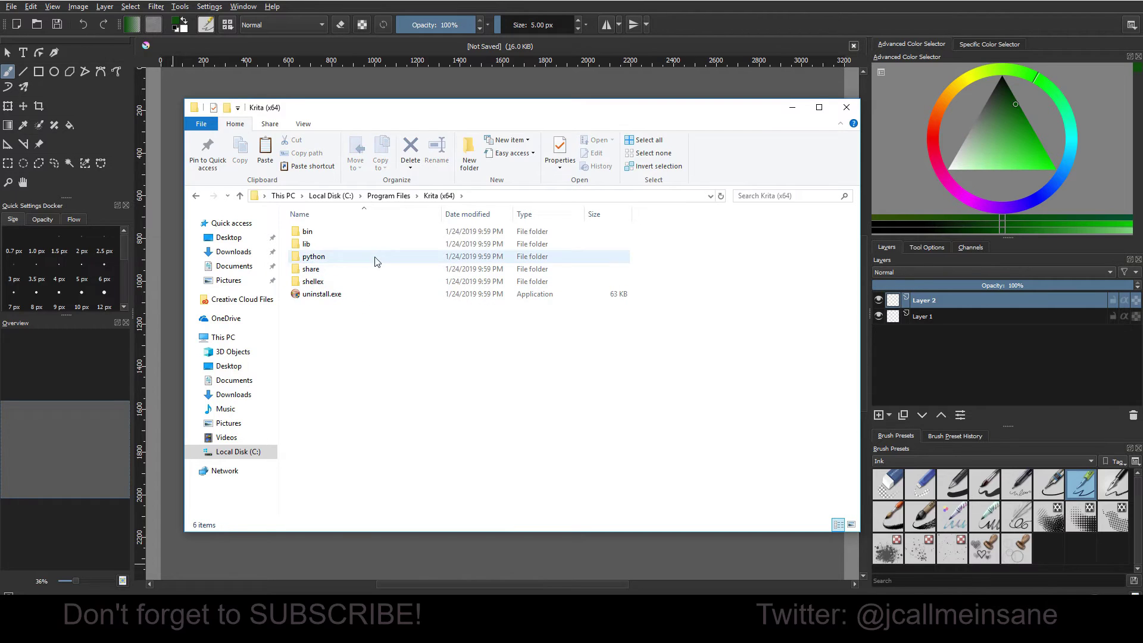
{"action": "double_click", "coordinate": [376, 245]}
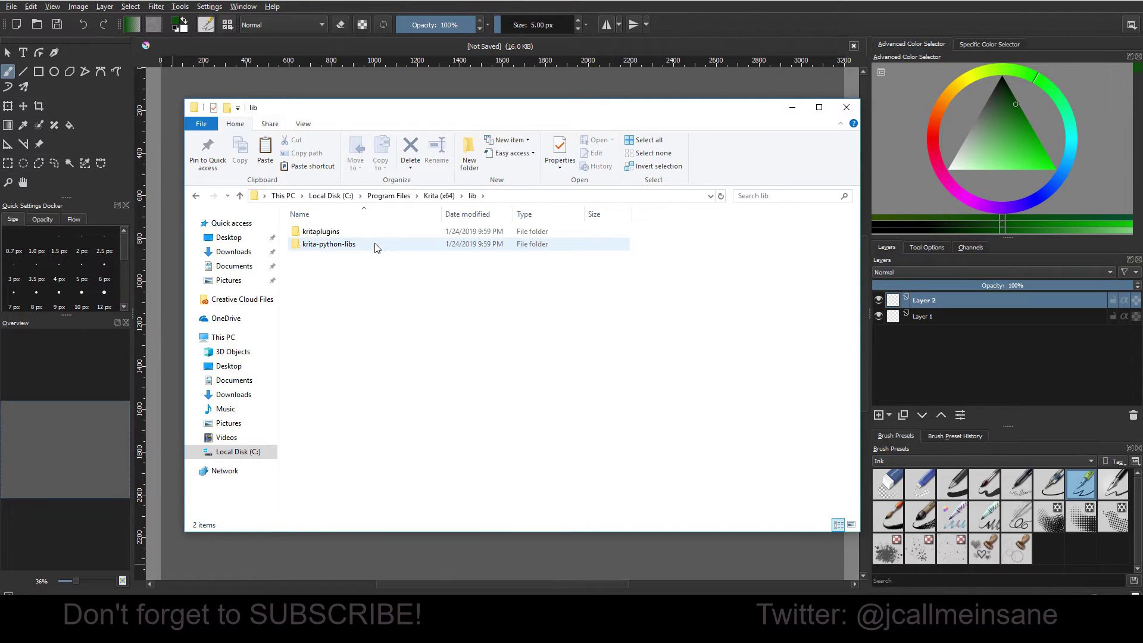
{"action": "left_click", "coordinate": [439, 196]}
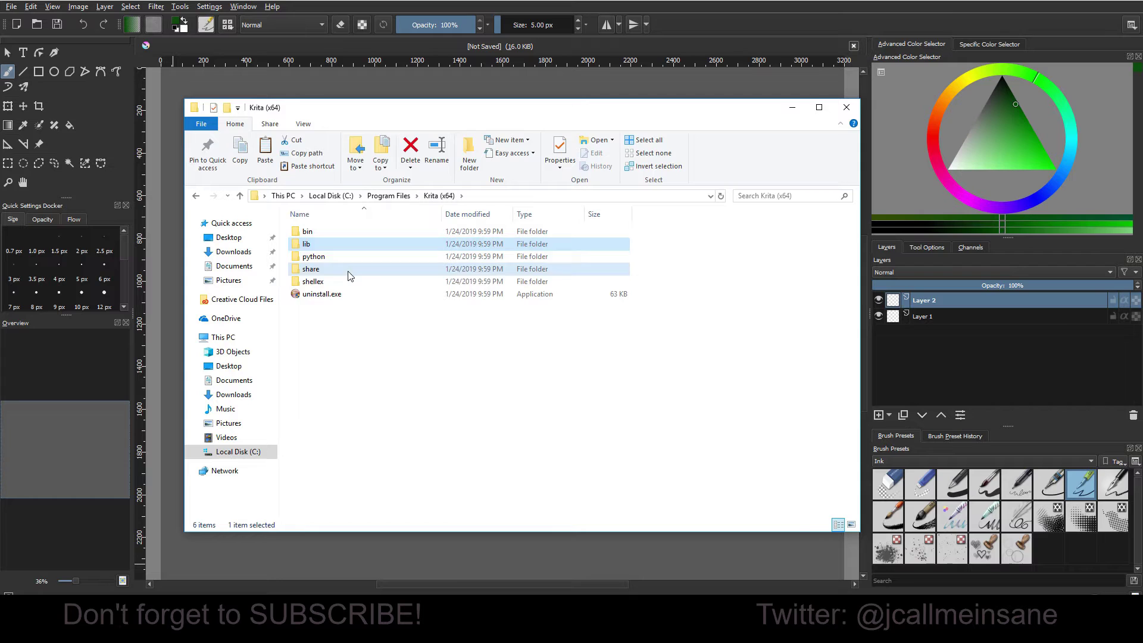
{"action": "double_click", "coordinate": [350, 270]}
{"action": "double_click", "coordinate": [345, 287]}
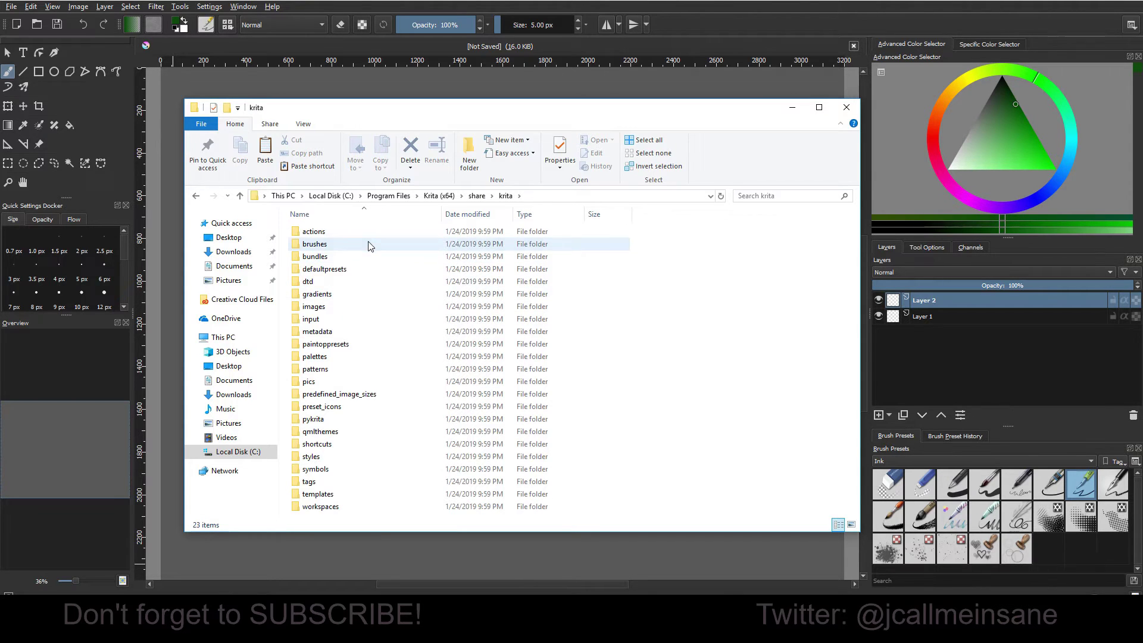
{"action": "double_click", "coordinate": [369, 246]}
- Try pasting ss-ferns.abr into the brushes folder and dismiss the permission prompt
{"action": "right_click", "coordinate": [353, 283]}
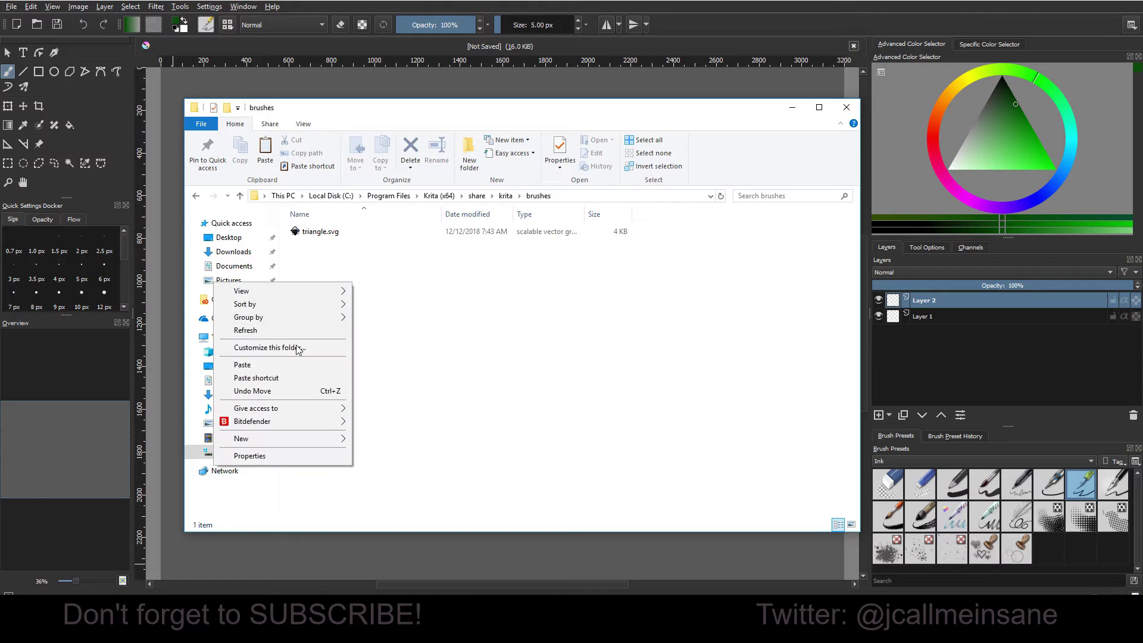
{"action": "left_click", "coordinate": [288, 365]}
{"action": "left_click", "coordinate": [306, 223]}
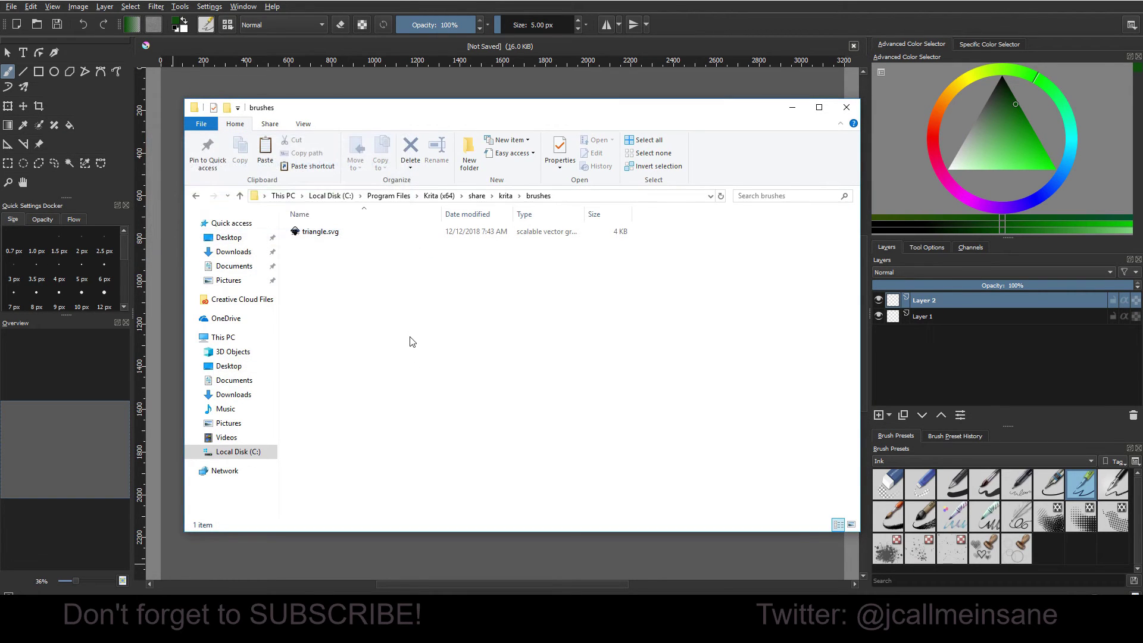
{"action": "right_click", "coordinate": [365, 312]}
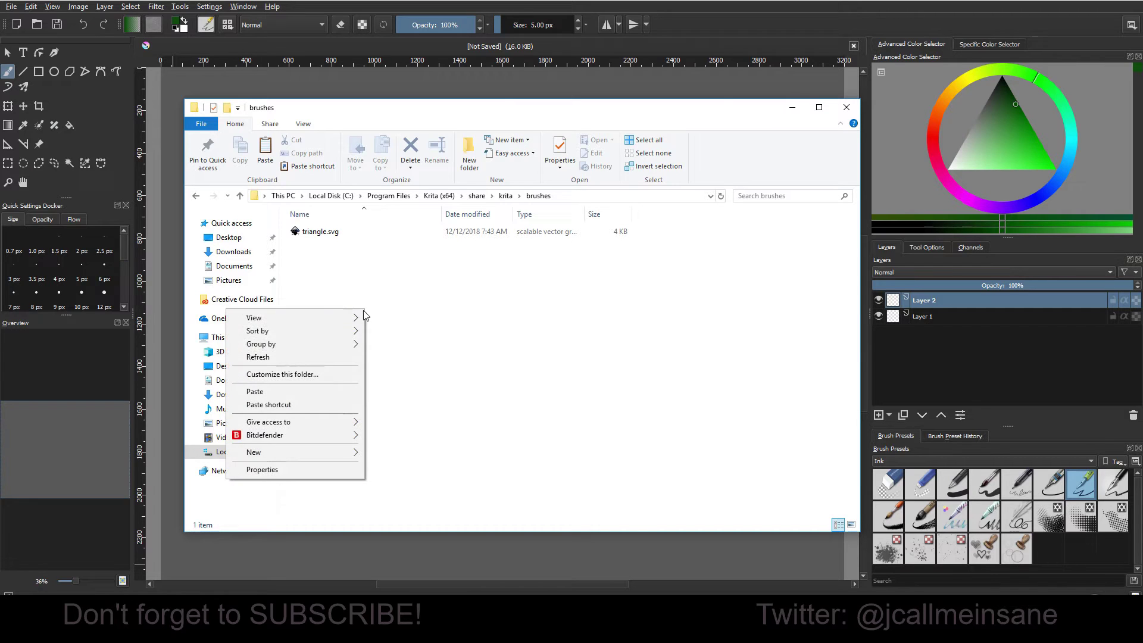
- Paste ss-ferns.abr into Krita's brushes folder, granting administrator permission
{"action": "left_click", "coordinate": [327, 391]}
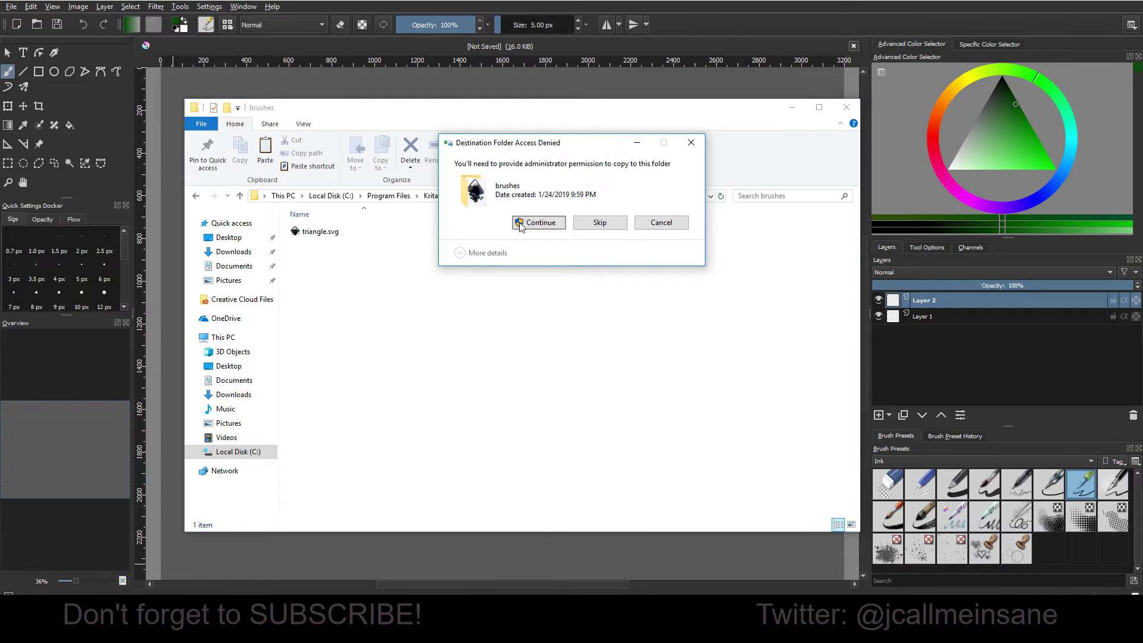
{"action": "left_click", "coordinate": [520, 224]}
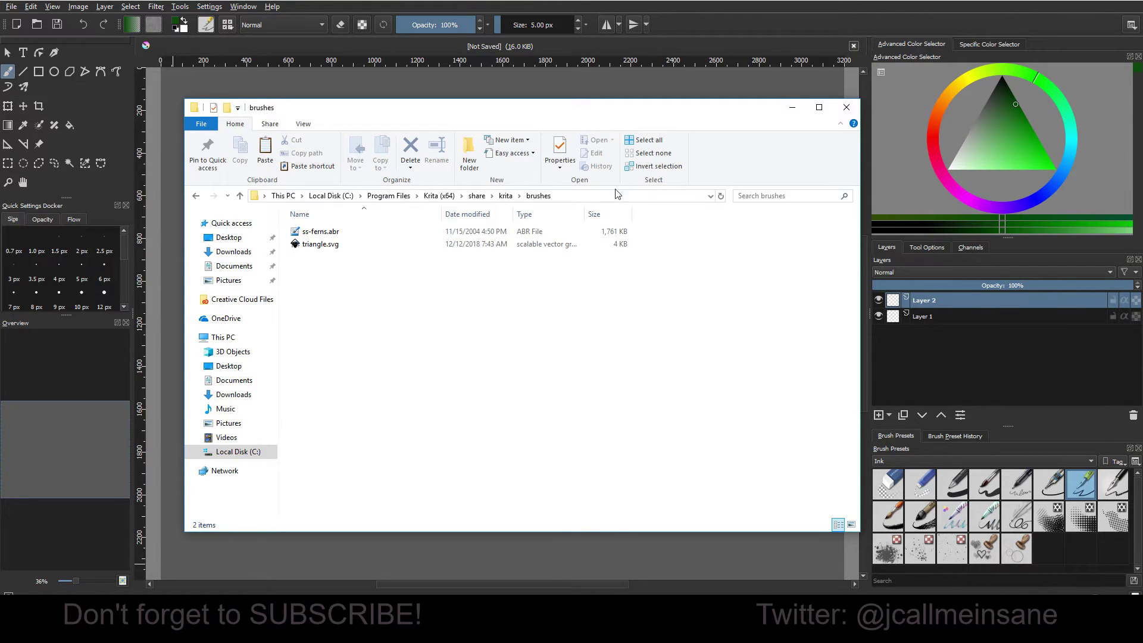
- Copy the brushes folder path from the address bar and move Explorer aside to reveal Krita
{"action": "left_click", "coordinate": [592, 201]}
{"action": "right_click", "coordinate": [592, 201]}
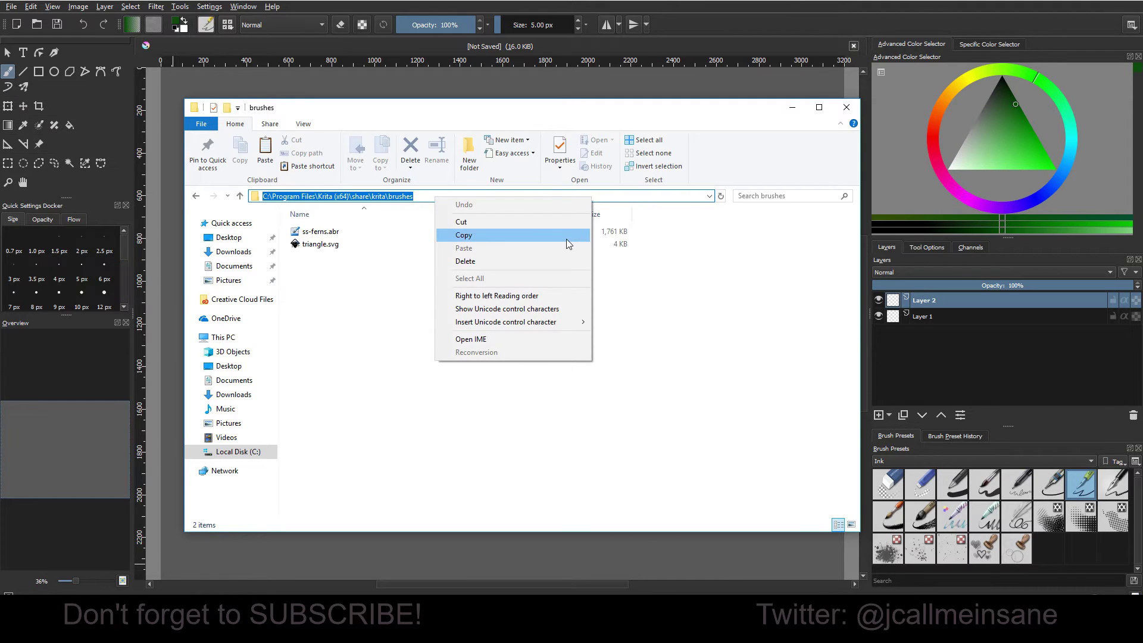
{"action": "left_click", "coordinate": [566, 238]}
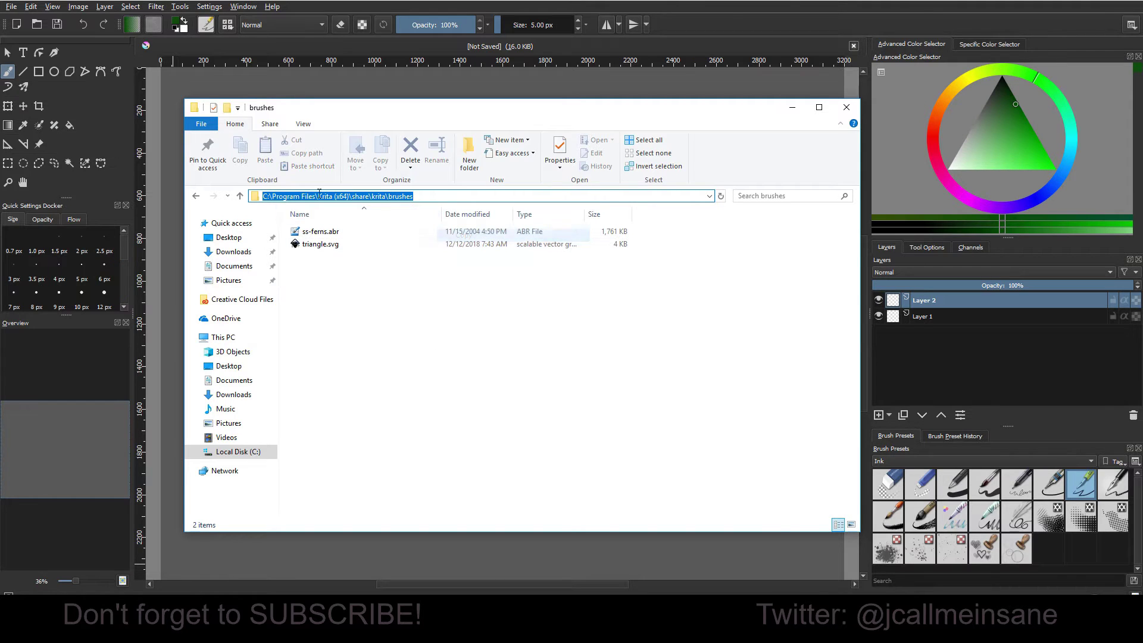
{"action": "left_click", "coordinate": [494, 368]}
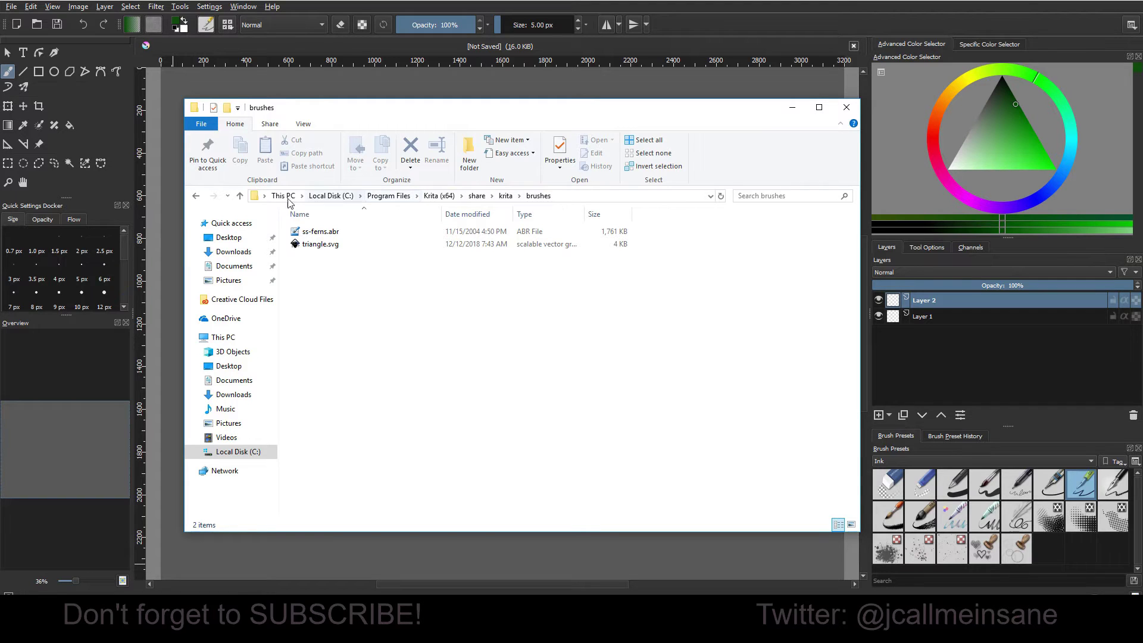
{"action": "left_click_drag", "start_coordinate": [550, 121], "coordinate": [0, 158]}
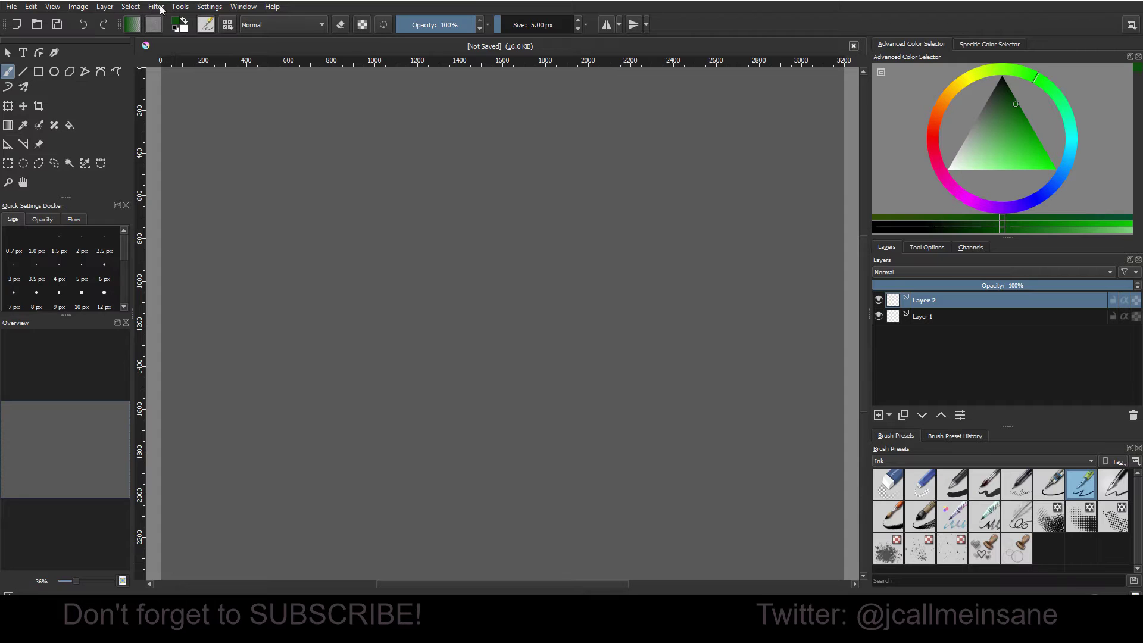
- Filter presets to the Pixel Art tag and Pixel engine, and load the u) Pixel Art preset
{"action": "left_click", "coordinate": [206, 26]}
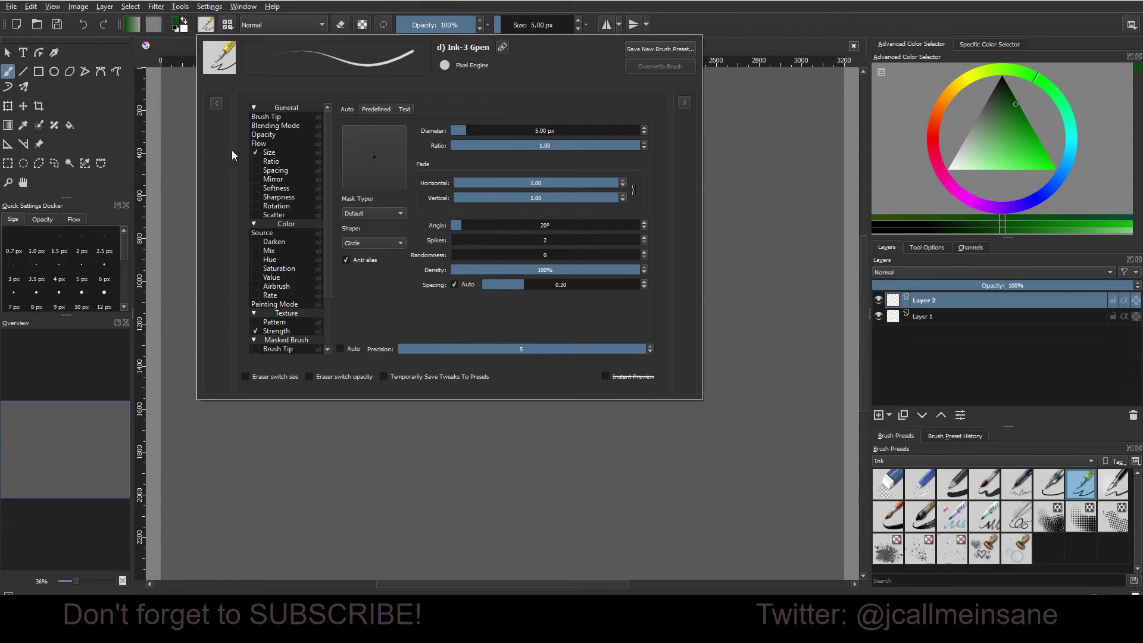
{"action": "left_click", "coordinate": [217, 104]}
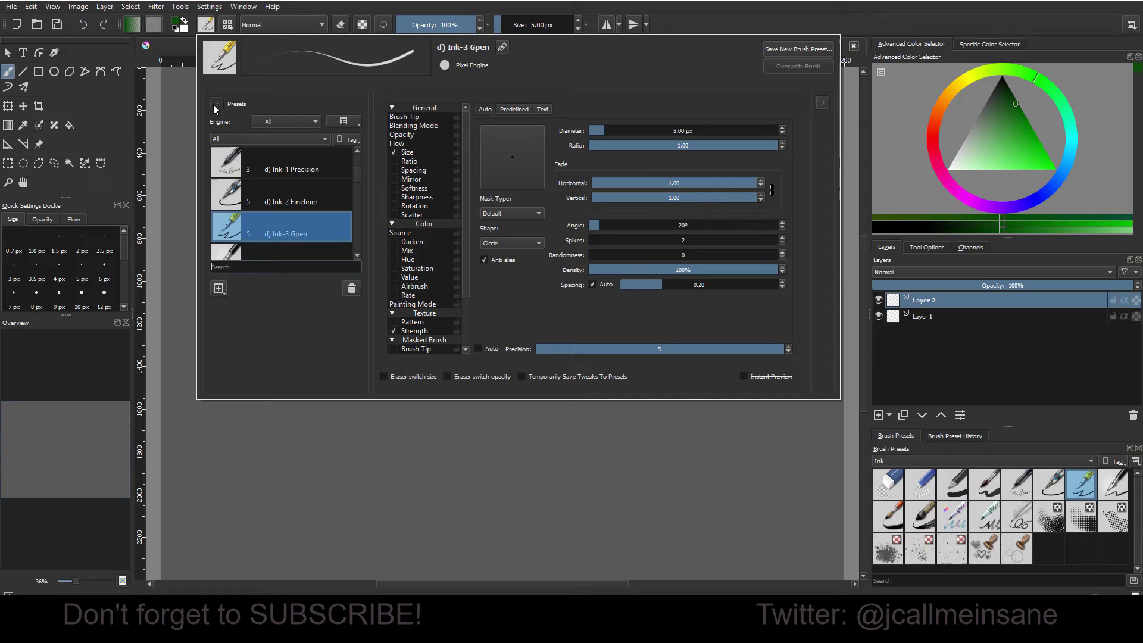
{"action": "left_click", "coordinate": [316, 123]}
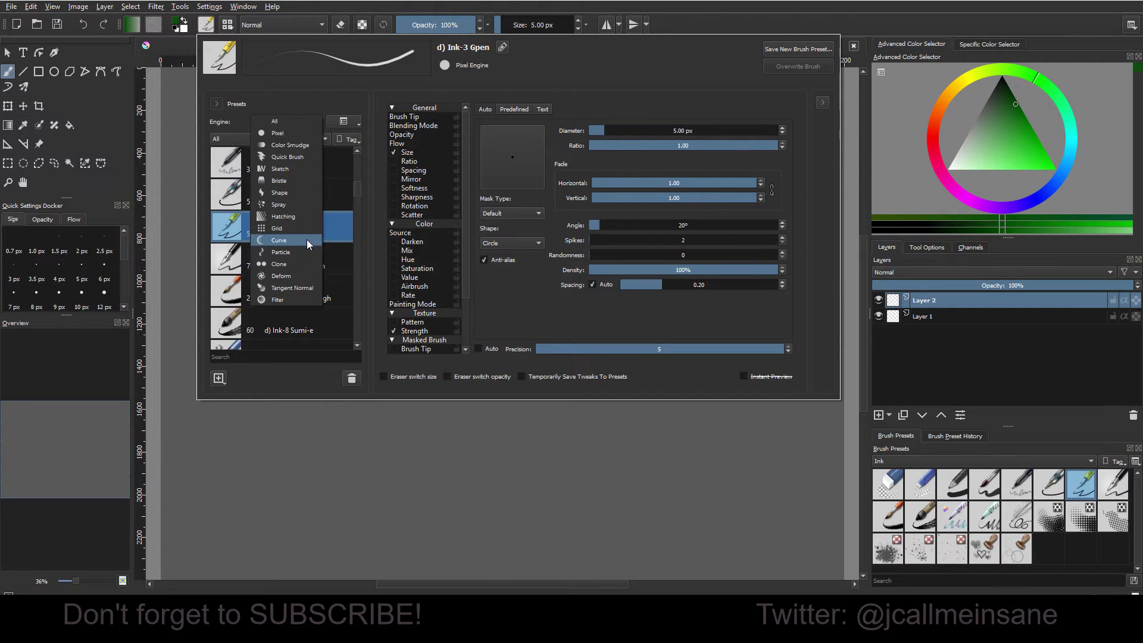
{"action": "left_click", "coordinate": [301, 110]}
{"action": "left_click", "coordinate": [229, 139]}
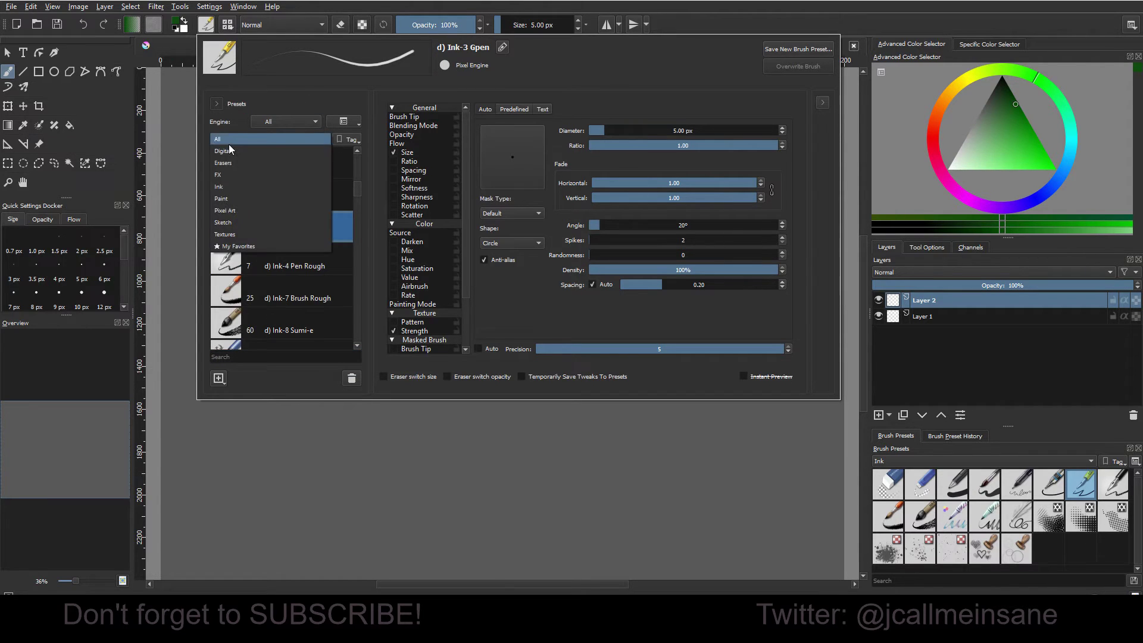
{"action": "left_click", "coordinate": [228, 122]}
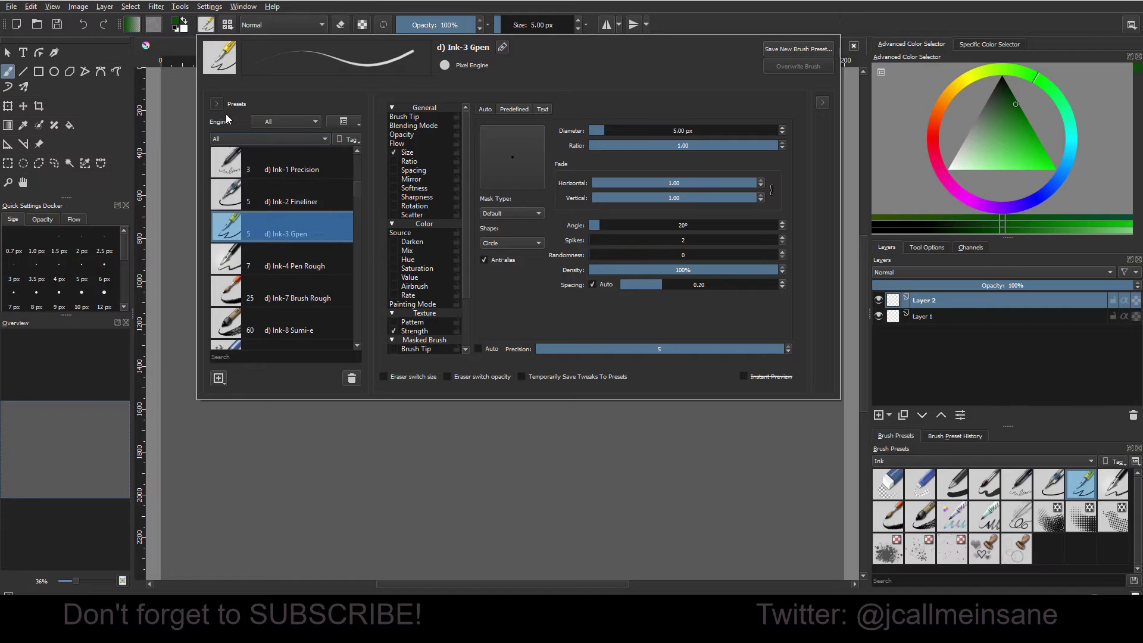
{"action": "left_click", "coordinate": [246, 140]}
{"action": "left_click", "coordinate": [247, 206]}
{"action": "left_click", "coordinate": [305, 121]}
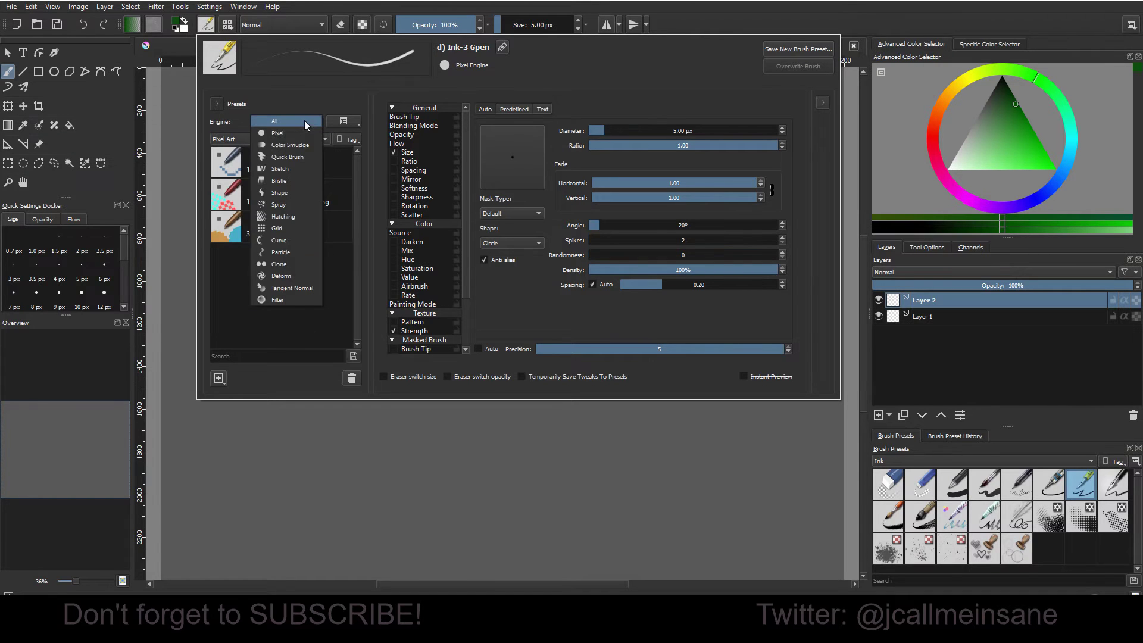
{"action": "left_click", "coordinate": [298, 133]}
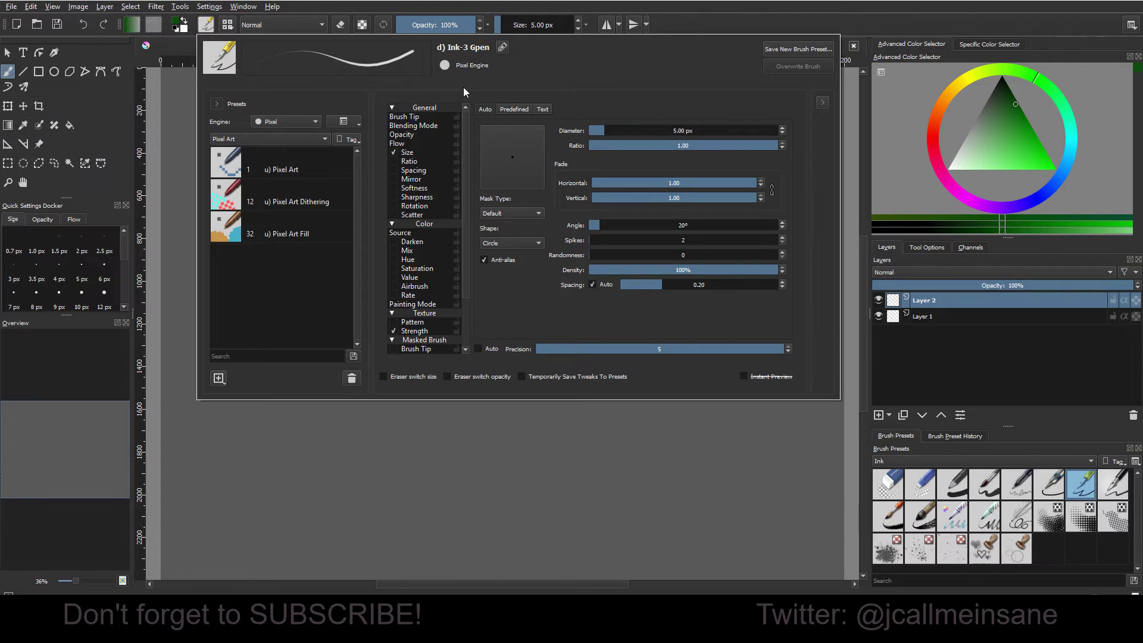
{"action": "left_click", "coordinate": [325, 178]}
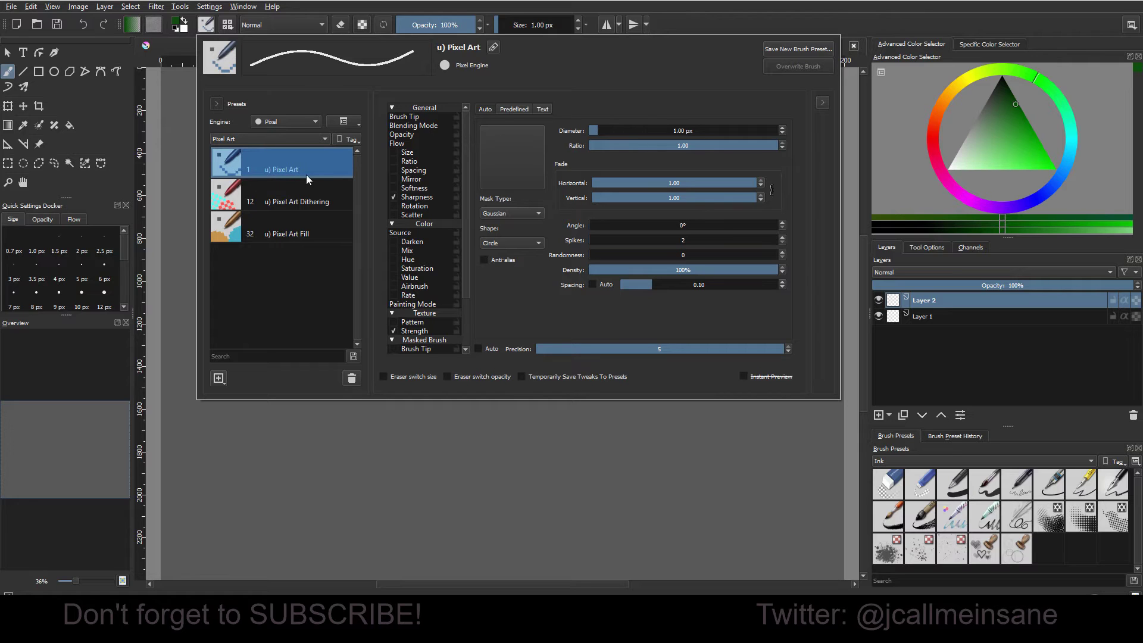
- Save the current brush as a new preset named Custom_FernBrush_01
{"action": "left_click", "coordinate": [807, 49]}
{"action": "left_click_drag", "start_coordinate": [561, 214], "coordinate": [487, 217]}
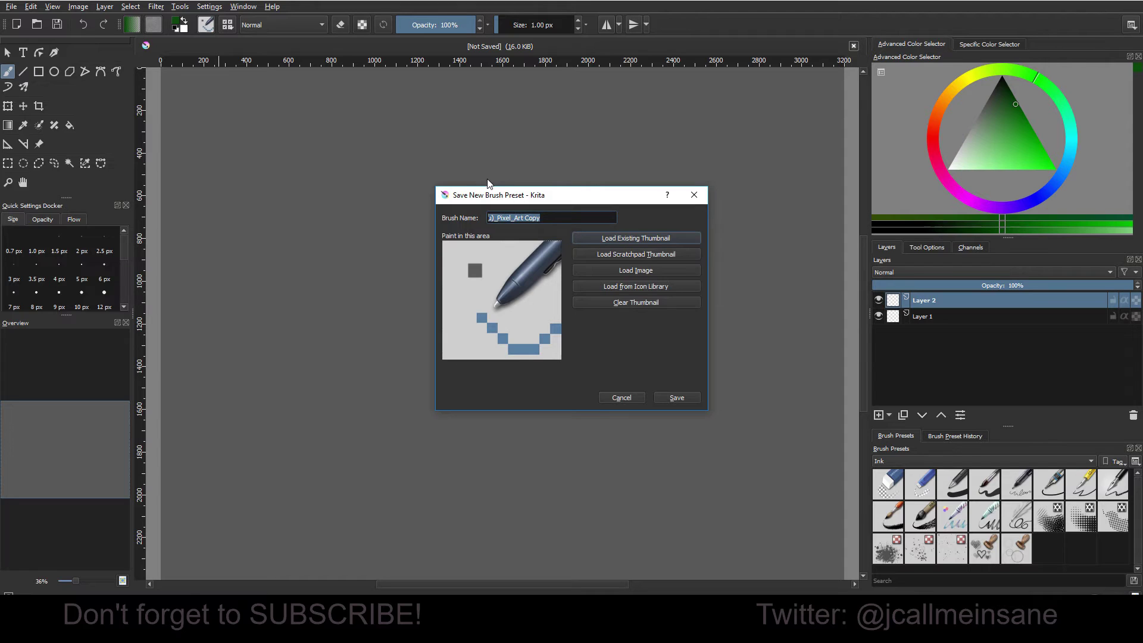
{"action": "type", "text": "Custom_FernBrush_01"}
{"action": "left_click", "coordinate": [679, 396]}
{"action": "left_click", "coordinate": [206, 24]}
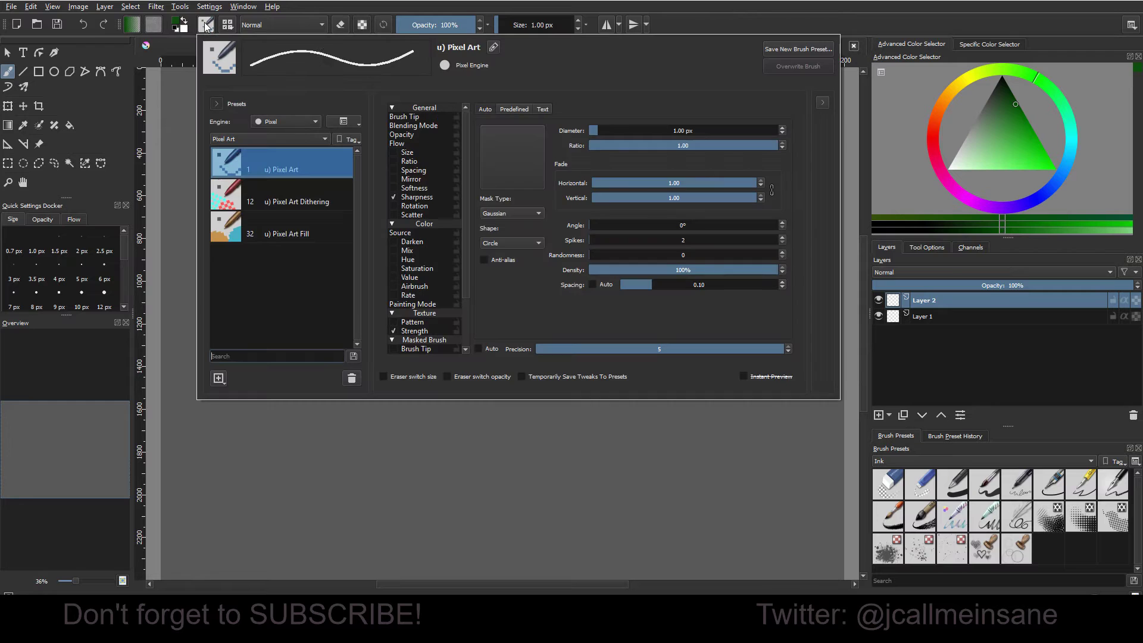
- Set the tag filter to All and load Custom FernBrush 01 as the current brush
{"action": "right_click", "coordinate": [331, 163]}
{"action": "left_click", "coordinate": [313, 100]}
{"action": "left_click", "coordinate": [264, 135]}
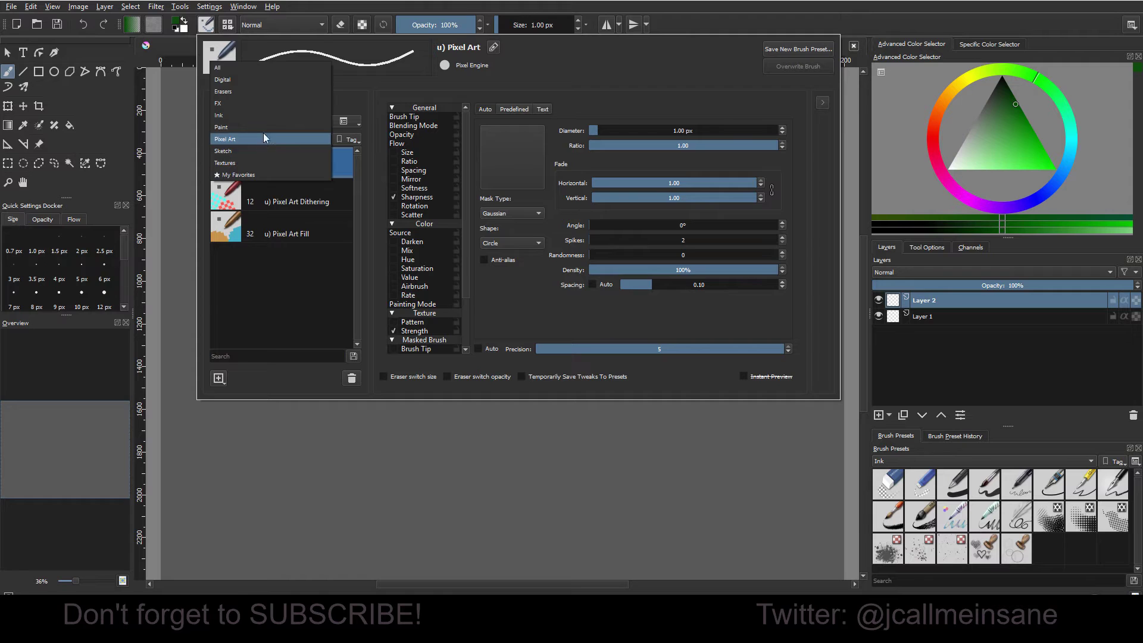
{"action": "left_click", "coordinate": [243, 68]}
{"action": "mouse_move", "coordinate": [356, 156]}
{"action": "left_mouse_down"}
{"action": "mouse_move", "coordinate": [349, 353]}
{"action": "mouse_move", "coordinate": [370, 187]}
{"action": "left_mouse_up"}
{"action": "left_click", "coordinate": [319, 229]}
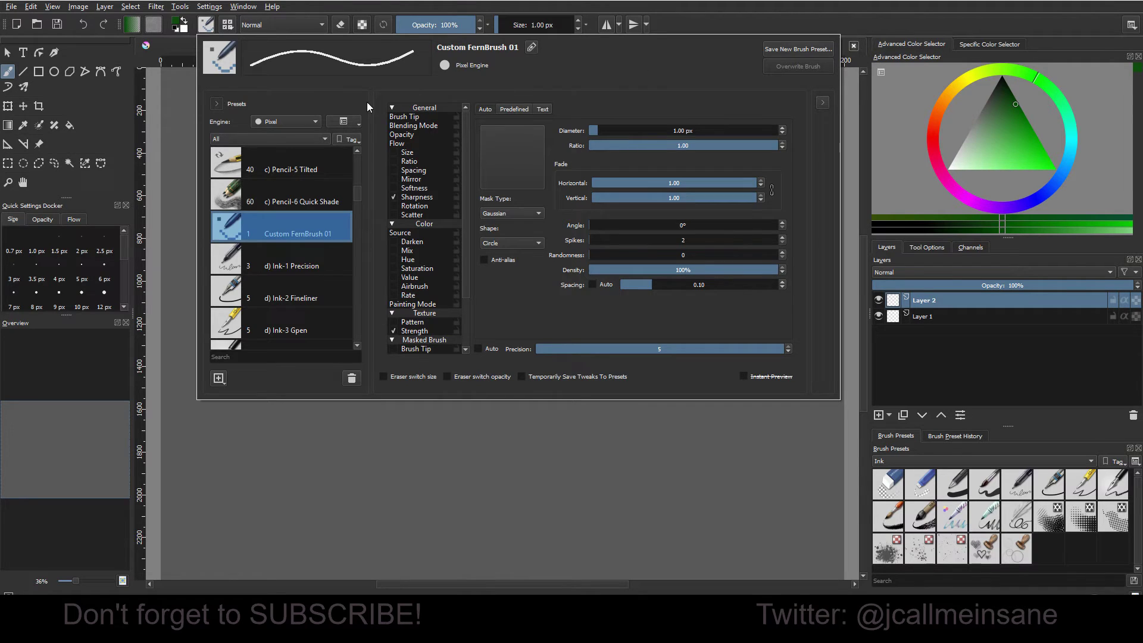
{"action": "left_click", "coordinate": [217, 104]}
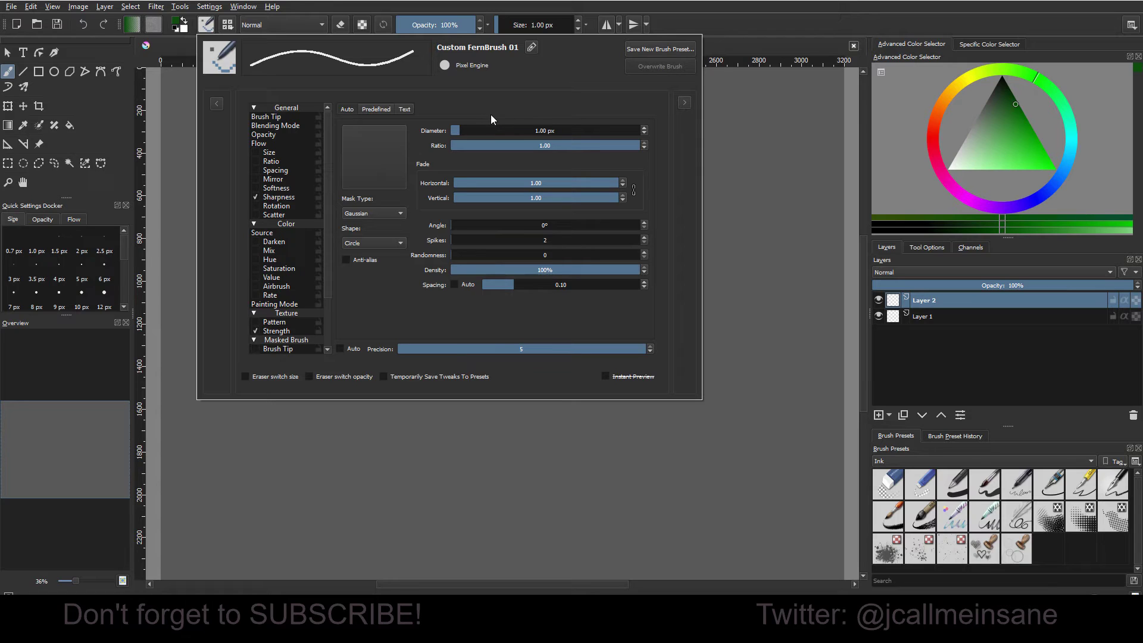
- Browse predefined brush tips such as chalk_sparse and chisel_knife, then start a tip import
{"action": "left_click", "coordinate": [375, 109]}
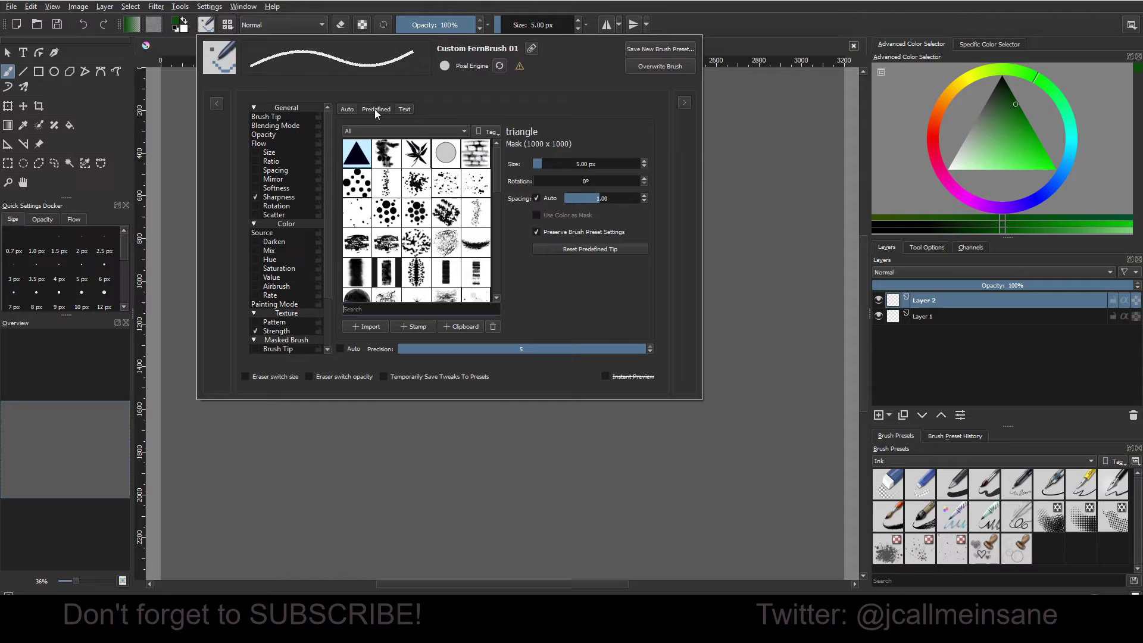
{"action": "scroll", "coordinate": [447, 280], "scroll_direction": "down", "scroll_amount": 3}
{"action": "scroll", "coordinate": [438, 285], "scroll_direction": "up", "scroll_amount": 5}
{"action": "left_click", "coordinate": [416, 210]}
{"action": "left_click", "coordinate": [383, 222]}
{"action": "left_click", "coordinate": [439, 245]}
{"action": "left_click", "coordinate": [424, 268]}
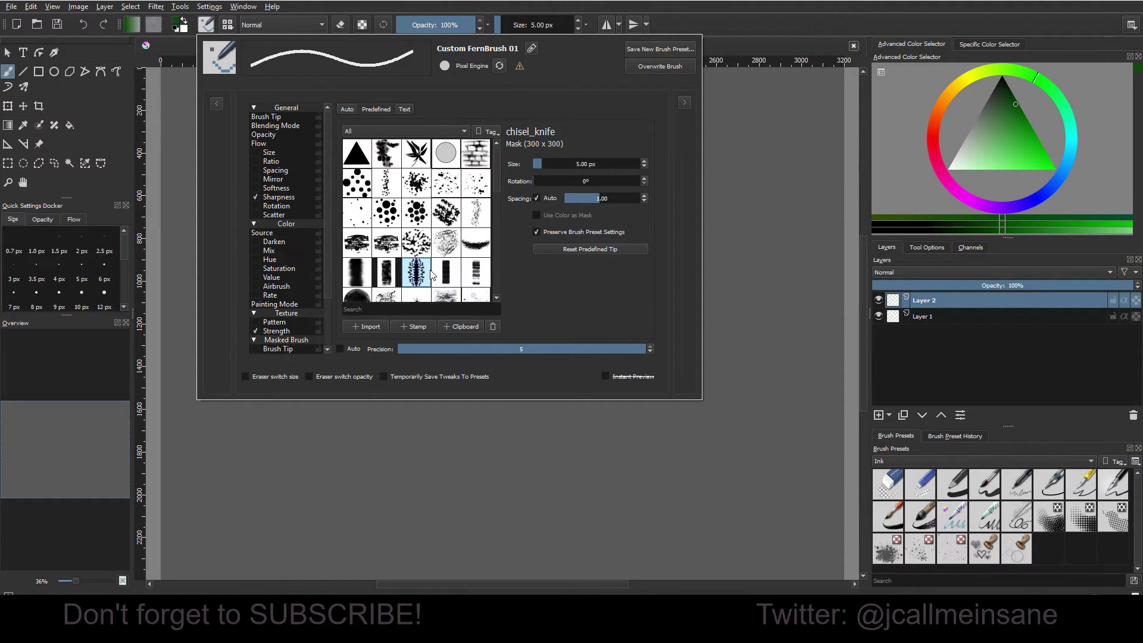
{"action": "left_click", "coordinate": [368, 326]}
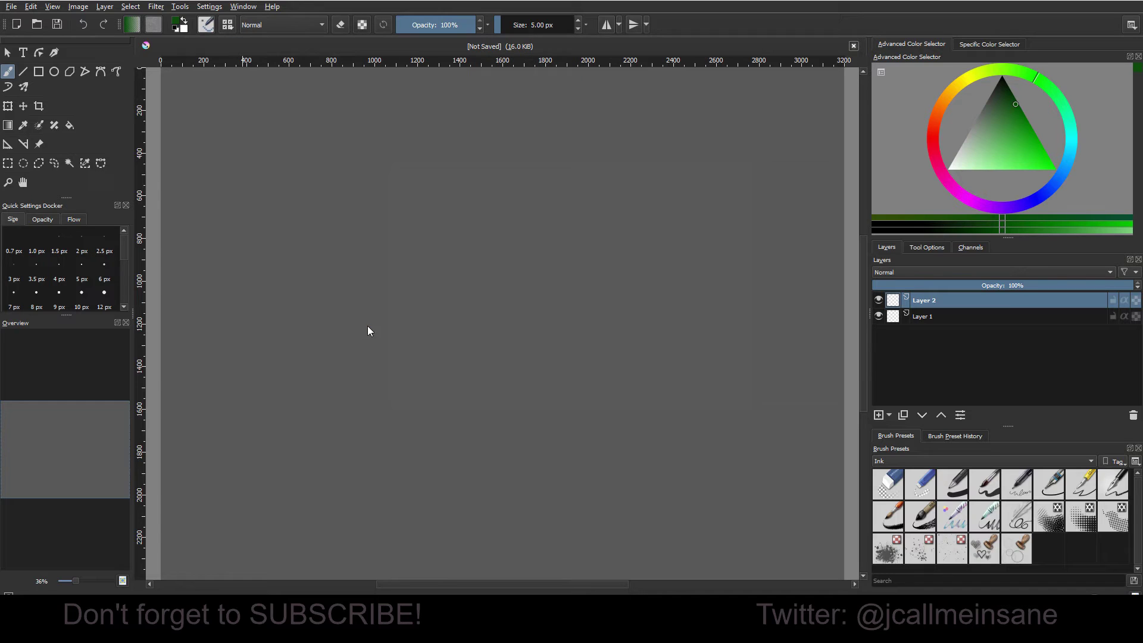
- Paste the brushes folder path into the file chooser and import ss-ferns.abr
{"action": "right_click", "coordinate": [524, 387]}
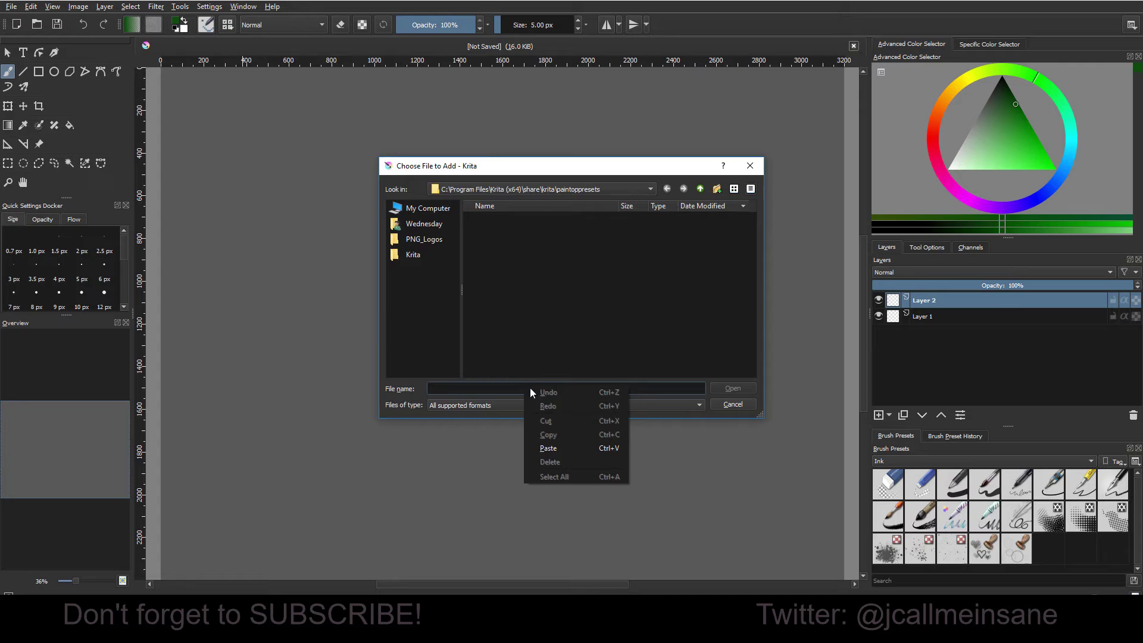
{"action": "left_click", "coordinate": [543, 448]}
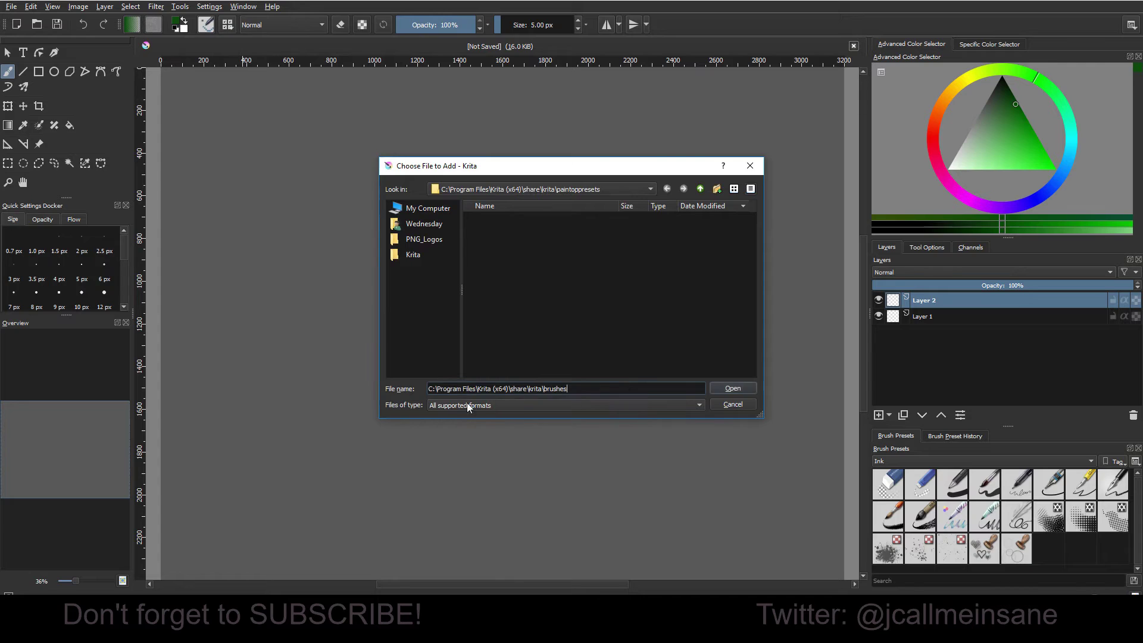
{"action": "left_click", "coordinate": [717, 389]}
{"action": "left_click", "coordinate": [507, 232]}
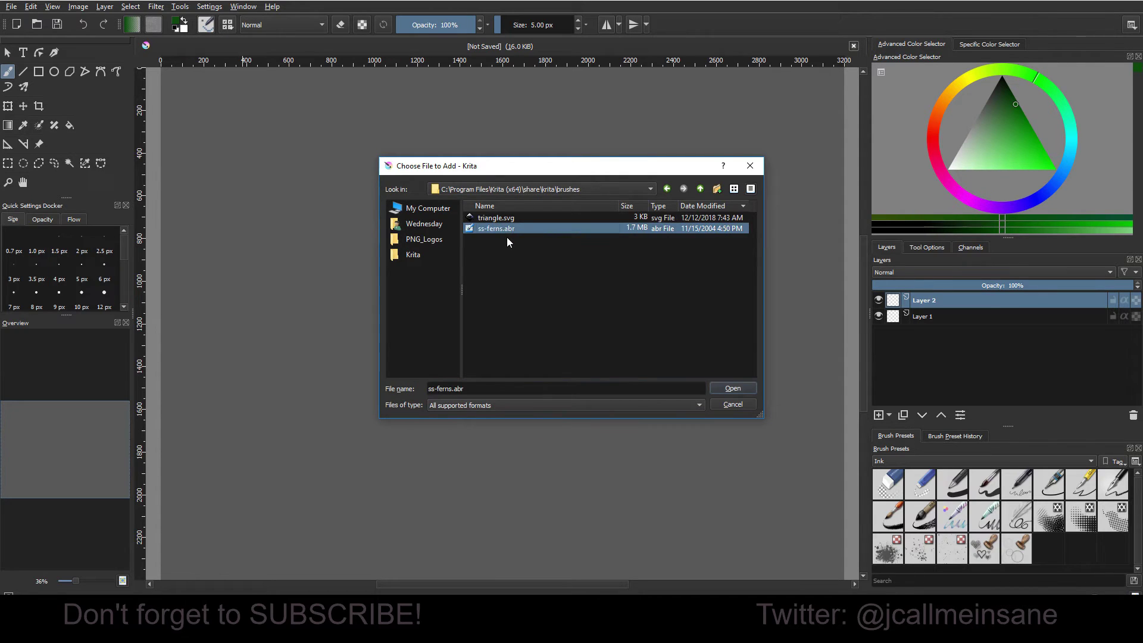
{"action": "left_click", "coordinate": [734, 388]}
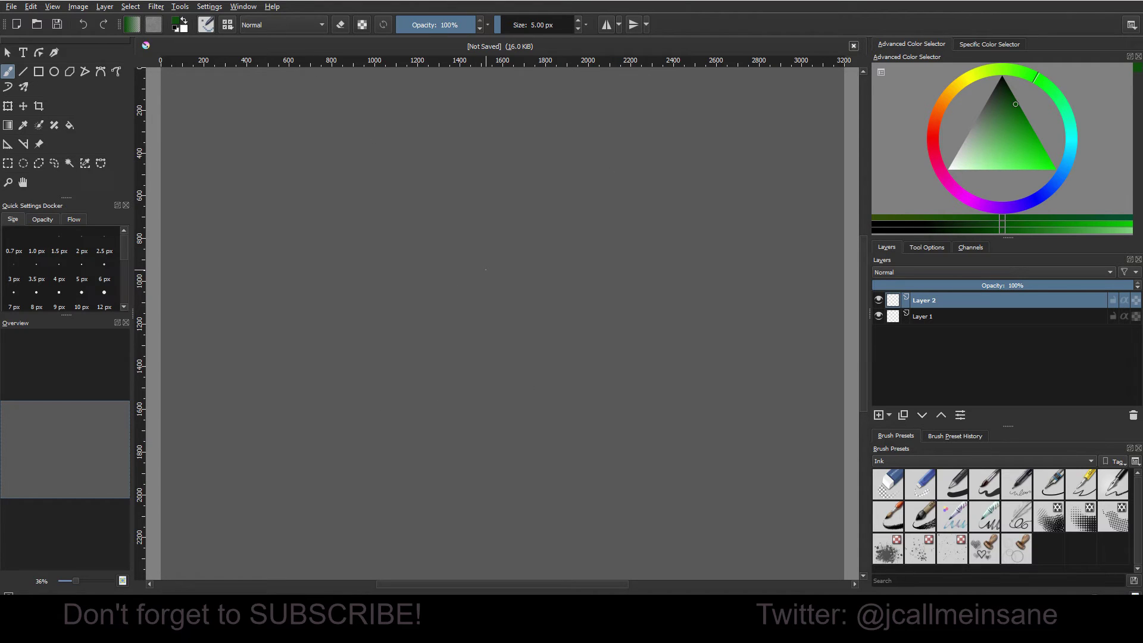
- Pick the ss-ferns_22 fern tip (156 x 135) for Custom FernBrush 01 and show the Scratchpad
{"action": "left_click", "coordinate": [206, 25]}
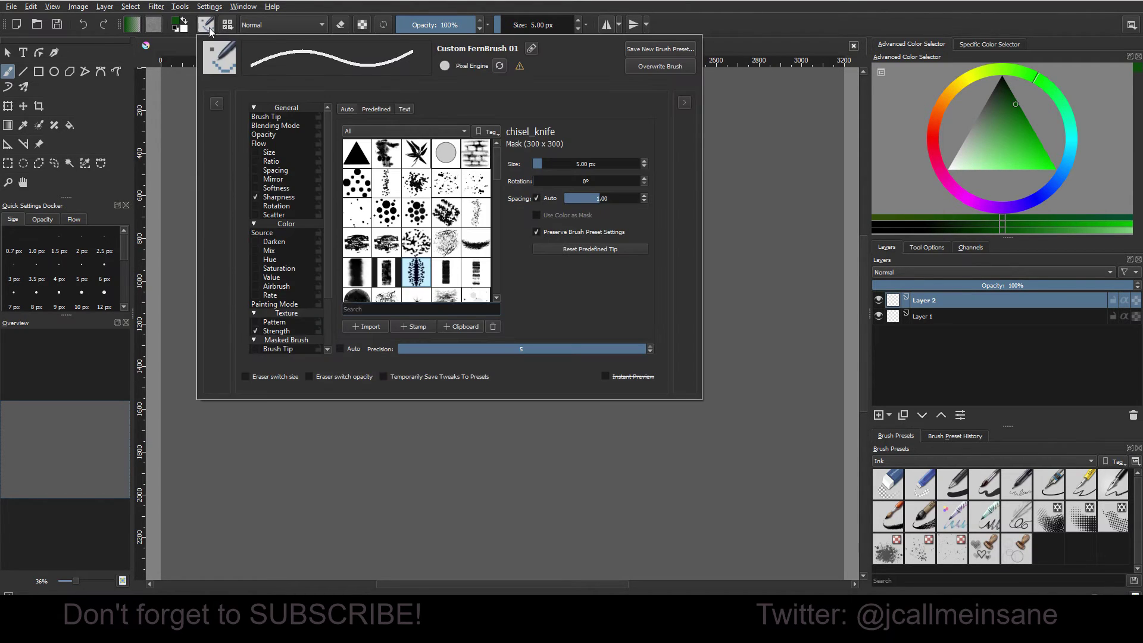
{"action": "scroll", "coordinate": [481, 265], "scroll_direction": "down", "scroll_amount": 10}
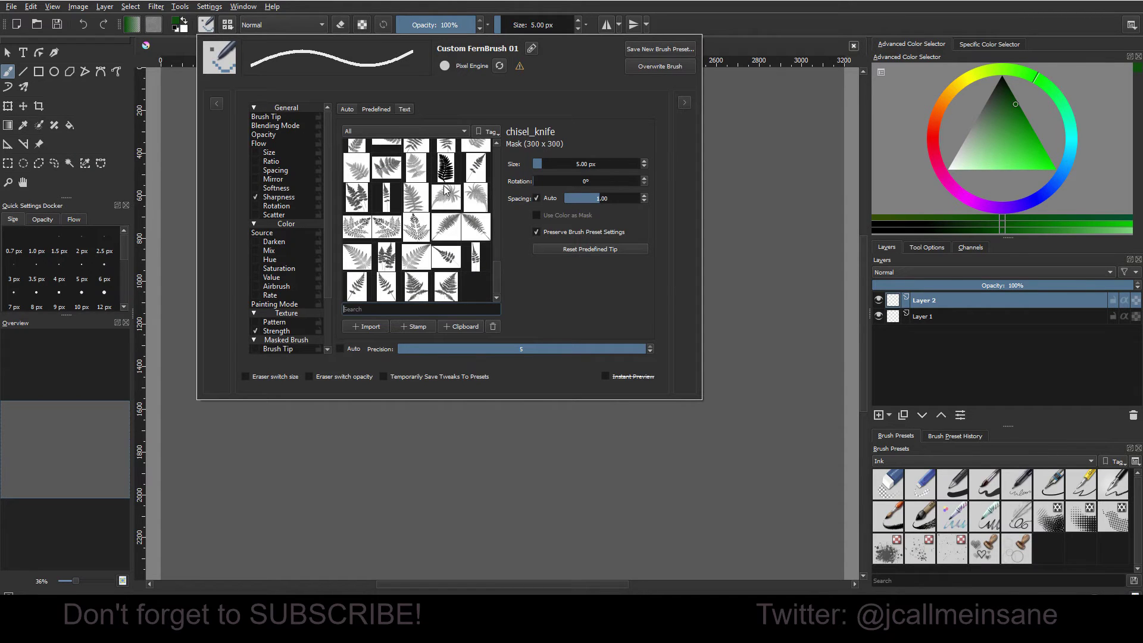
{"action": "mouse_move", "coordinate": [446, 190]}
{"action": "scroll", "coordinate": [458, 269], "scroll_direction": "up", "scroll_amount": 1}
{"action": "left_click", "coordinate": [452, 244]}
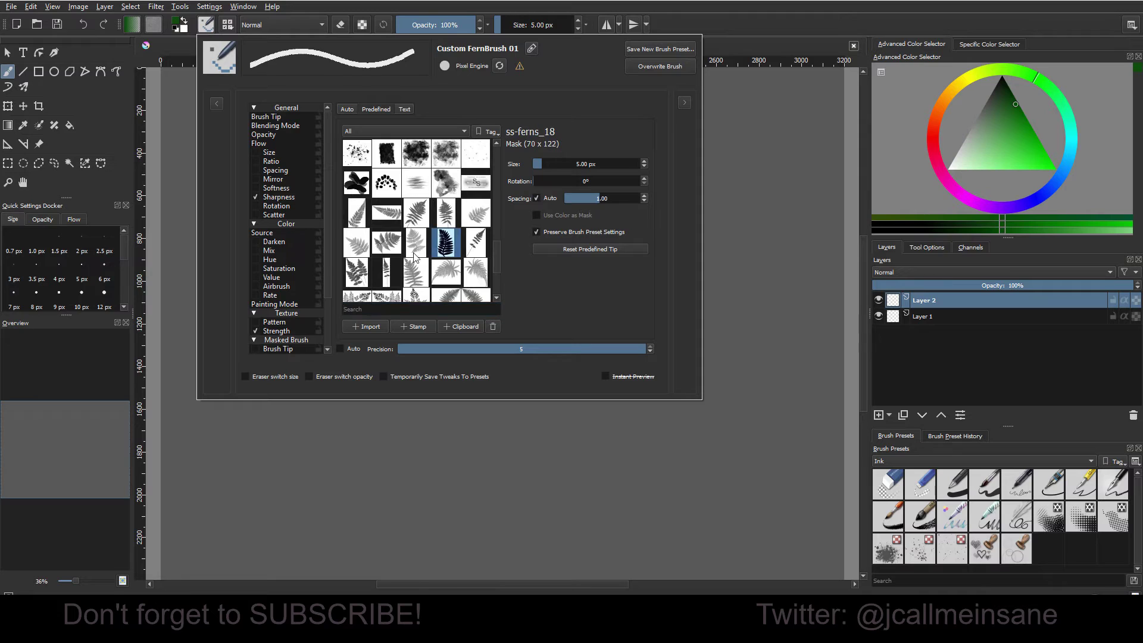
{"action": "left_click", "coordinate": [416, 250]}
{"action": "left_click", "coordinate": [417, 272]}
{"action": "left_click", "coordinate": [446, 272]}
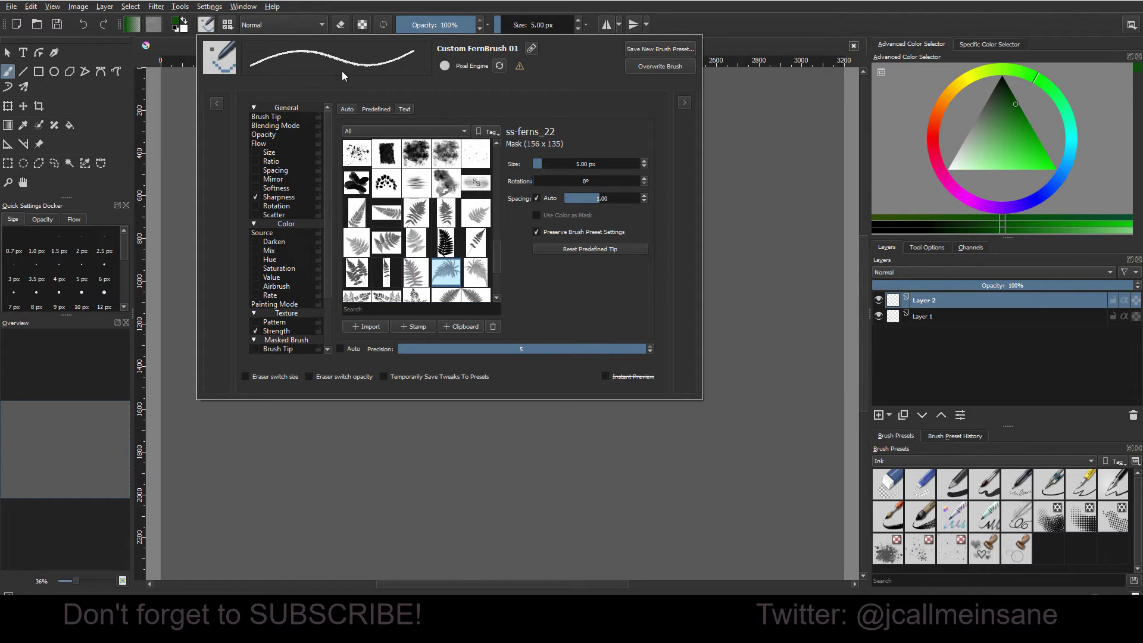
{"action": "left_click", "coordinate": [684, 102]}
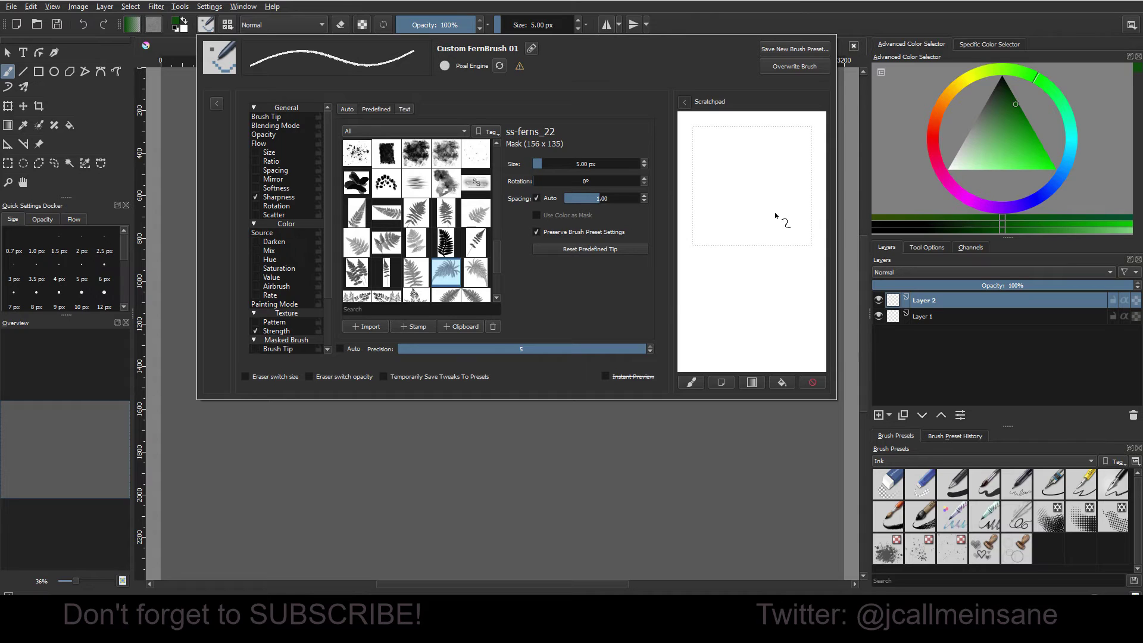
- Paint a test stroke on the scratchpad, then set the brush size to 50 px
{"action": "mouse_move", "coordinate": [730, 205]}
{"action": "left_mouse_down"}
{"action": "mouse_move", "coordinate": [724, 240]}
{"action": "mouse_move", "coordinate": [753, 223]}
{"action": "mouse_move", "coordinate": [775, 170]}
{"action": "mouse_move", "coordinate": [769, 250]}
{"action": "mouse_move", "coordinate": [773, 215]}
{"action": "left_mouse_up"}
{"action": "left_click", "coordinate": [813, 382]}
{"action": "left_click_drag", "start_coordinate": [541, 163], "coordinate": [558, 162]}
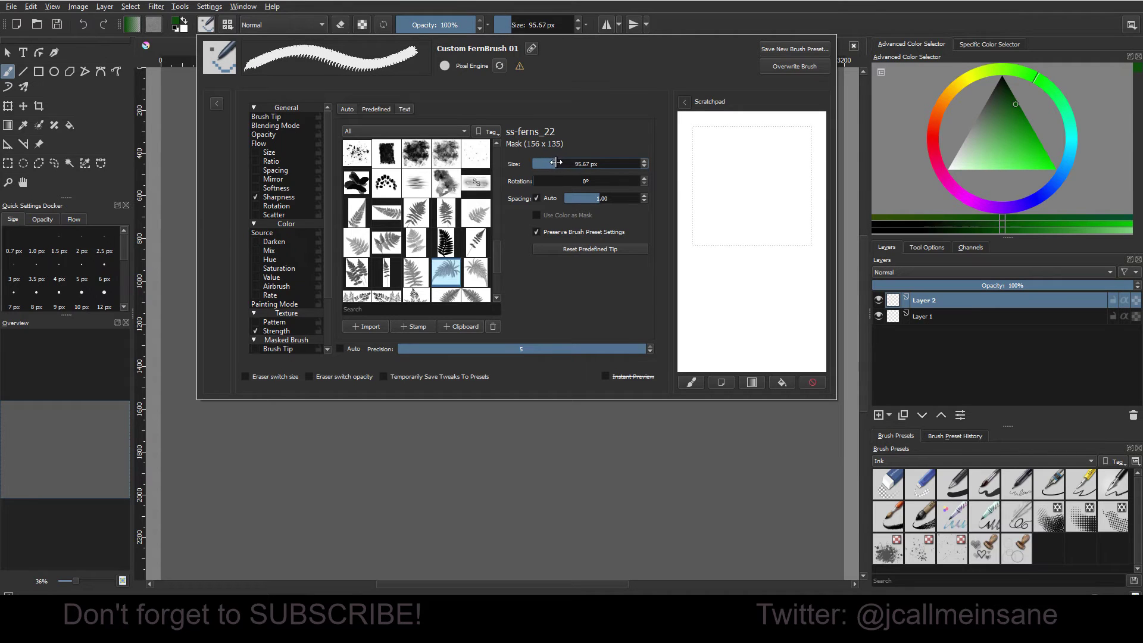
{"action": "left_click", "coordinate": [587, 164]}
{"action": "right_click", "coordinate": [588, 165]}
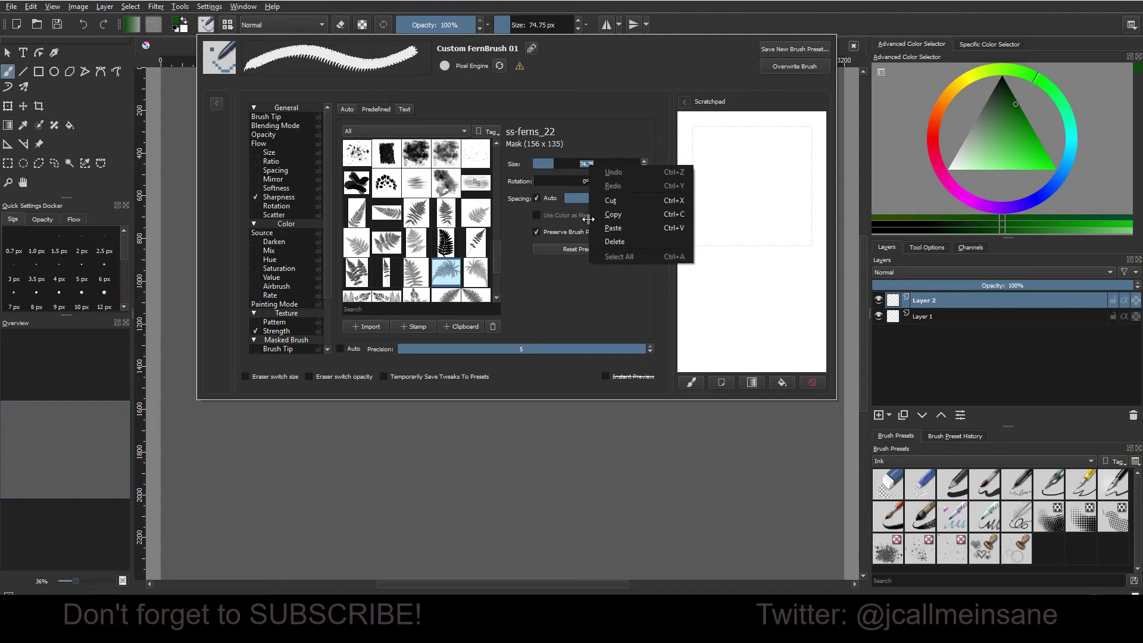
{"action": "left_click", "coordinate": [593, 149]}
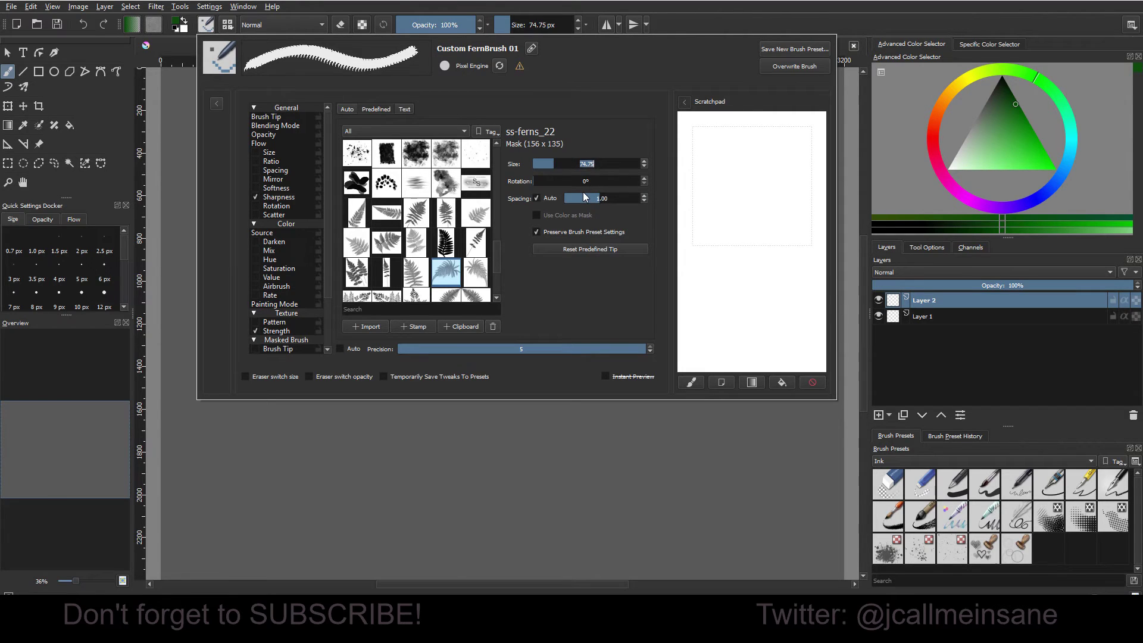
{"action": "type", "text": "50"}
{"action": "key", "text": "Return"}
- Widen the fern stamp spacing, paint test ferns, and clear the scratchpad
{"action": "mouse_move", "coordinate": [596, 198]}
{"action": "left_mouse_down"}
{"action": "mouse_move", "coordinate": [544, 198]}
{"action": "mouse_move", "coordinate": [661, 196]}
{"action": "left_mouse_up"}
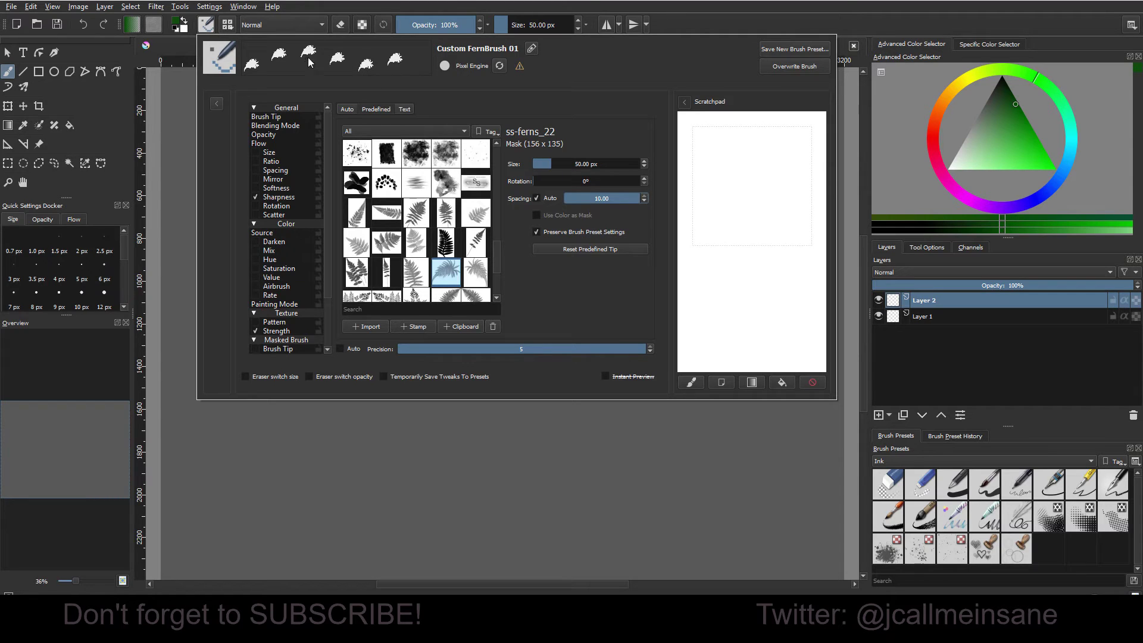
{"action": "mouse_move", "coordinate": [744, 172]}
{"action": "left_mouse_down"}
{"action": "mouse_move", "coordinate": [760, 227]}
{"action": "mouse_move", "coordinate": [708, 309]}
{"action": "mouse_move", "coordinate": [782, 193]}
{"action": "left_mouse_up"}
{"action": "mouse_move", "coordinate": [707, 219]}
{"action": "left_mouse_down"}
{"action": "mouse_move", "coordinate": [778, 219]}
{"action": "mouse_move", "coordinate": [734, 227]}
{"action": "mouse_move", "coordinate": [712, 267]}
{"action": "mouse_move", "coordinate": [767, 285]}
{"action": "left_mouse_up"}
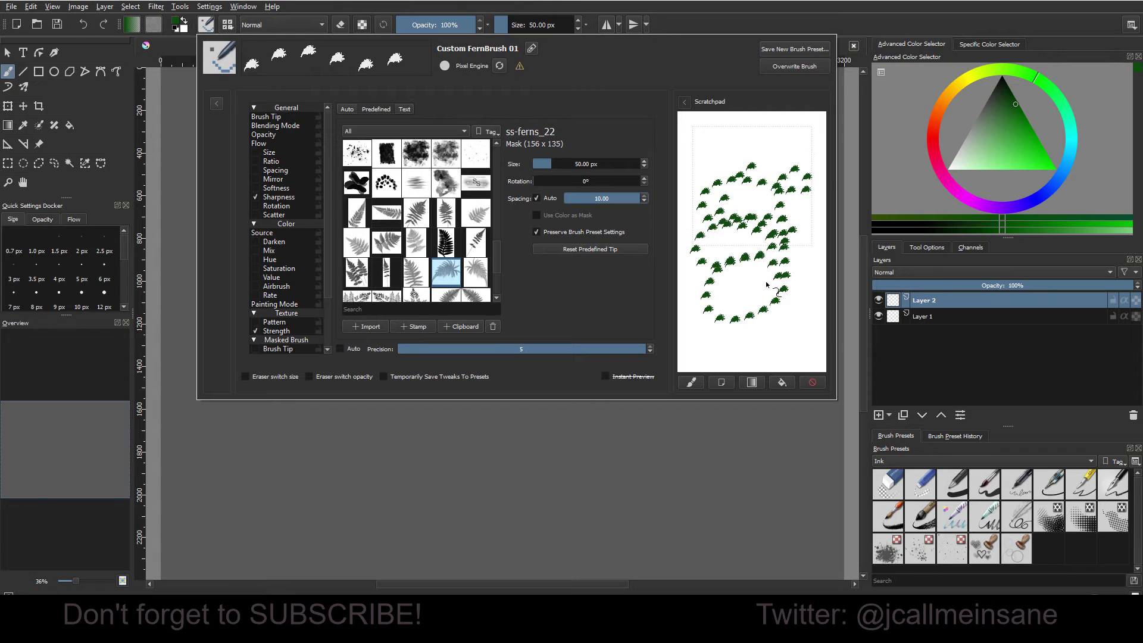
{"action": "left_click", "coordinate": [814, 382]}
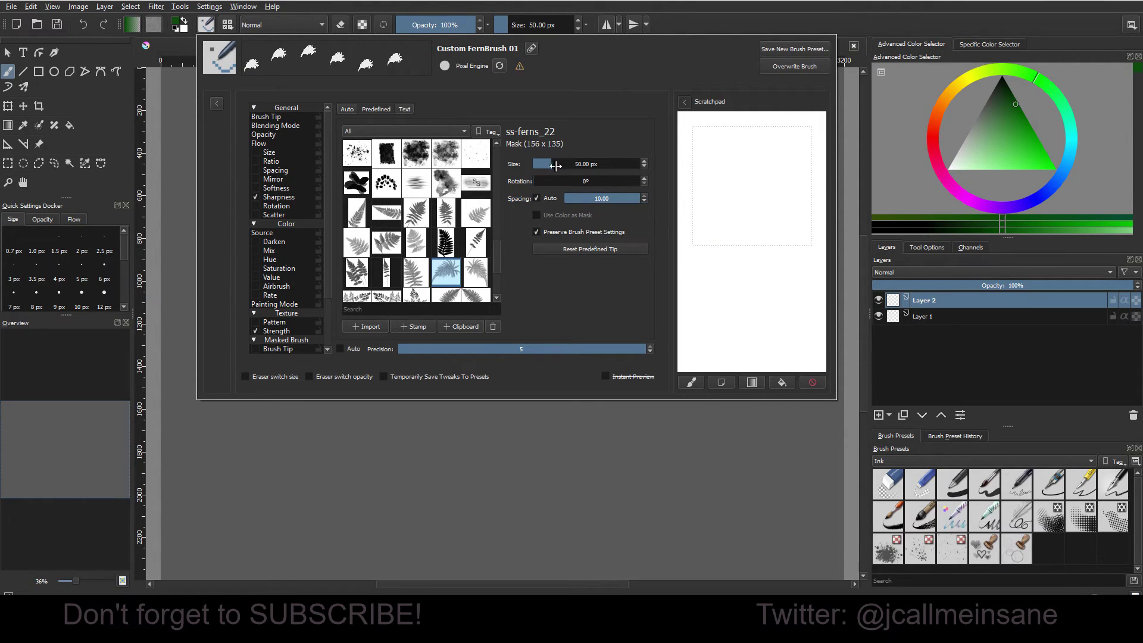
- Set the brush size to 100 px, paint several test fern strokes, and clear the scratchpad
{"action": "left_click_drag", "start_coordinate": [556, 166], "coordinate": [554, 166]}
{"action": "right_click", "coordinate": [586, 167]}
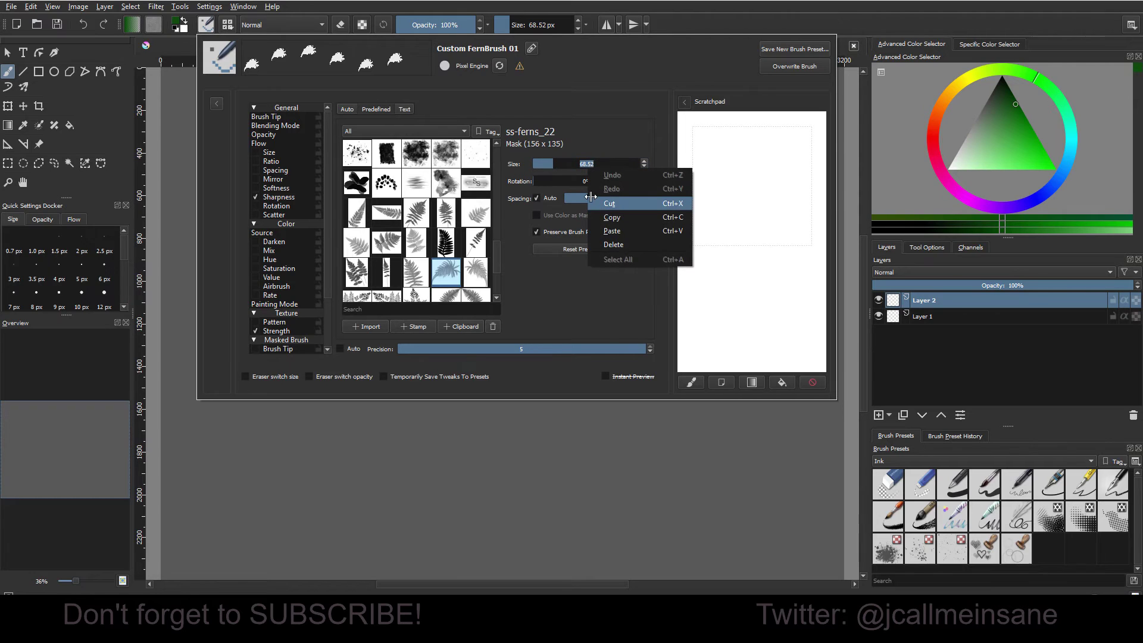
{"action": "left_click", "coordinate": [608, 159]}
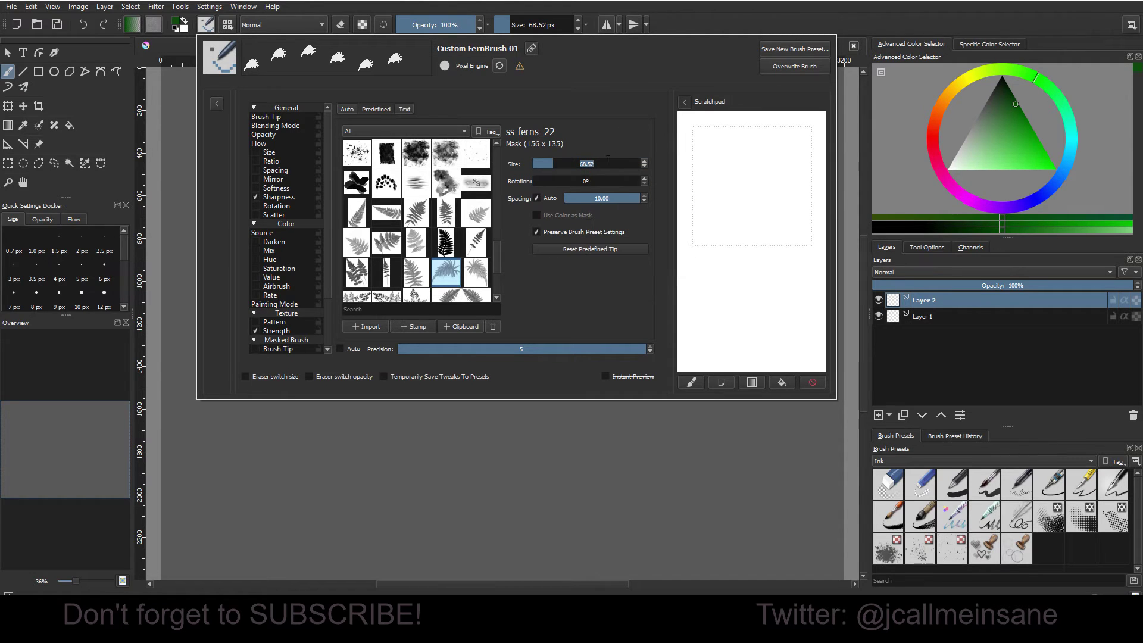
{"action": "type", "text": "100"}
{"action": "key", "text": "Return"}
{"action": "mouse_move", "coordinate": [739, 173]}
{"action": "left_mouse_down"}
{"action": "mouse_move", "coordinate": [716, 241]}
{"action": "mouse_move", "coordinate": [722, 277]}
{"action": "left_mouse_up"}
{"action": "left_click_drag", "start_coordinate": [776, 168], "coordinate": [754, 322]}
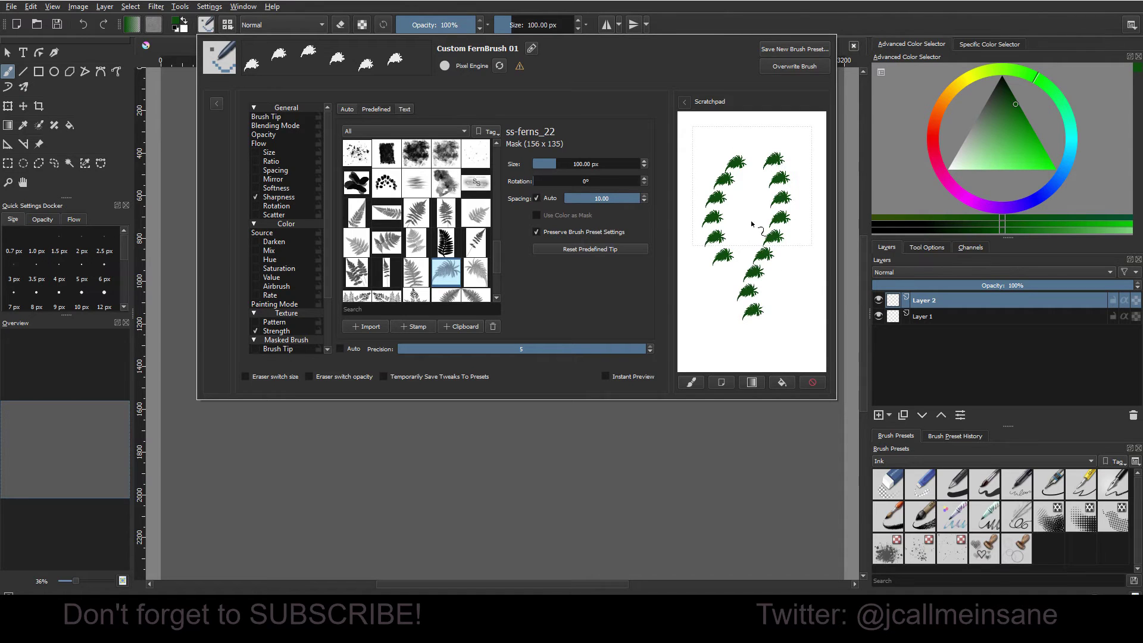
{"action": "left_click_drag", "start_coordinate": [756, 203], "coordinate": [759, 244]}
{"action": "mouse_move", "coordinate": [739, 205]}
{"action": "left_mouse_down"}
{"action": "mouse_move", "coordinate": [732, 281]}
{"action": "mouse_move", "coordinate": [724, 296]}
{"action": "mouse_move", "coordinate": [704, 285]}
{"action": "mouse_move", "coordinate": [747, 354]}
{"action": "left_mouse_up"}
{"action": "left_click", "coordinate": [812, 384]}
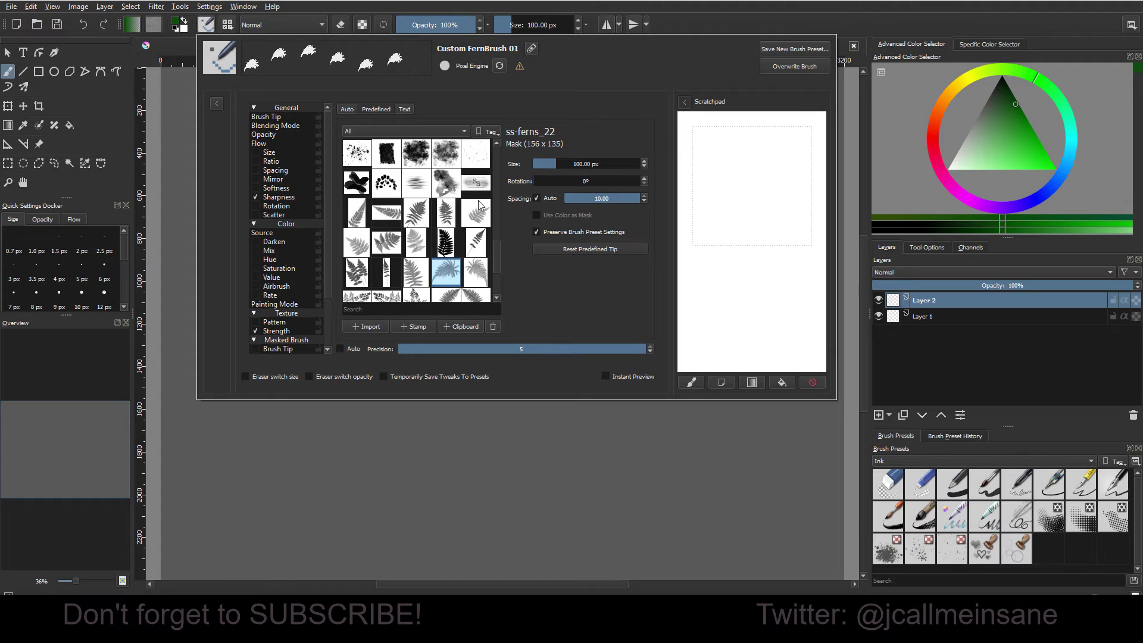
- Enable Sharpness, lower its threshold, and stamp three test fern dabs
{"action": "left_click", "coordinate": [278, 116]}
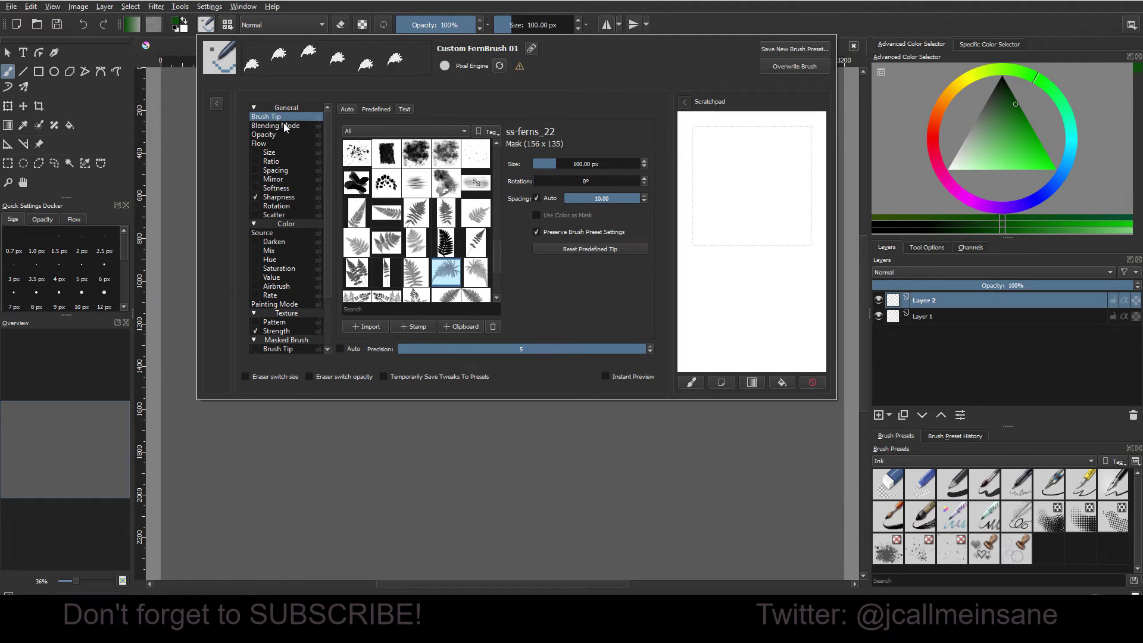
{"action": "left_click", "coordinate": [285, 126]}
{"action": "left_click", "coordinate": [283, 198]}
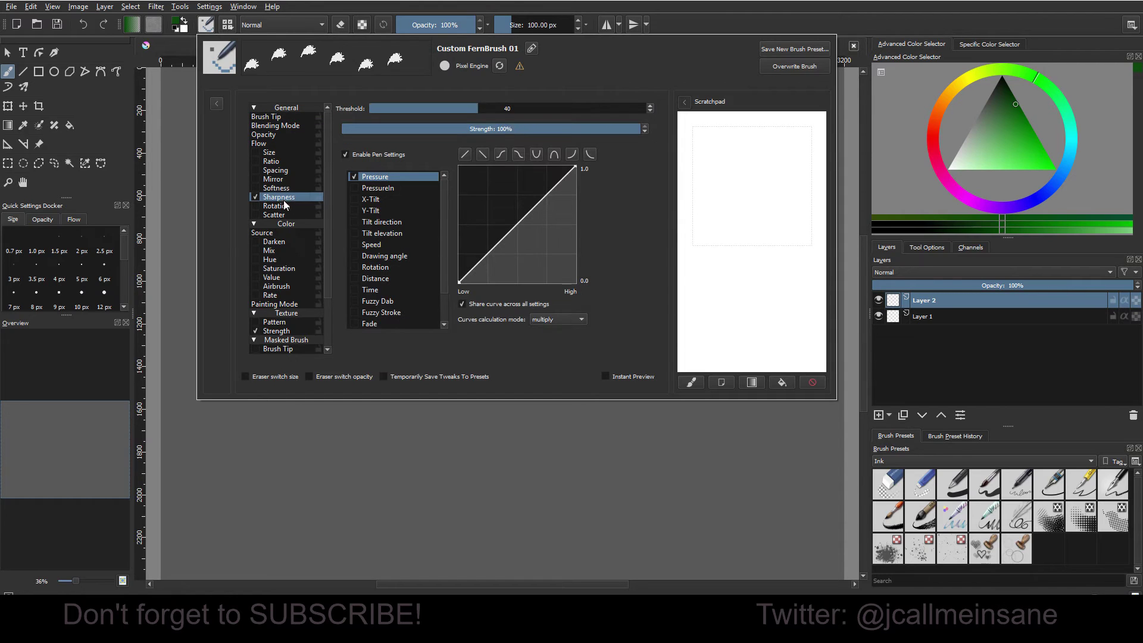
{"action": "left_click_drag", "start_coordinate": [484, 108], "coordinate": [383, 108]}
{"action": "left_click", "coordinate": [718, 193]}
{"action": "left_click", "coordinate": [739, 225]}
{"action": "left_click", "coordinate": [769, 195]}
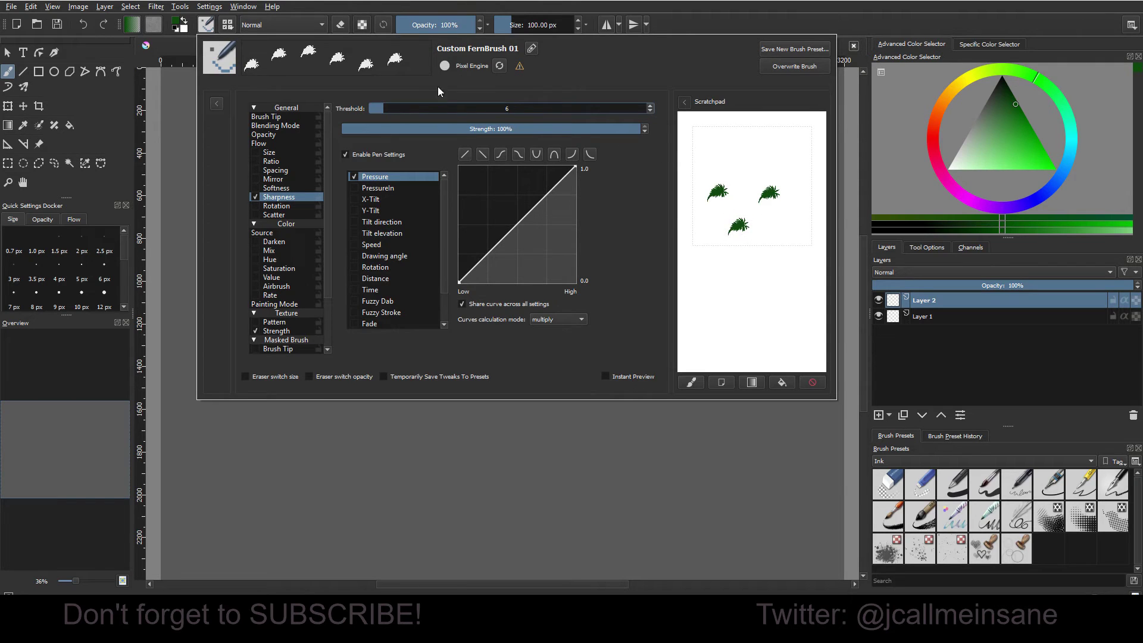
- Set the sharpness threshold to 30 and stamp seven more test fern dabs
{"action": "left_click", "coordinate": [469, 108]}
{"action": "mouse_move", "coordinate": [468, 108]}
{"action": "left_mouse_down"}
{"action": "mouse_move", "coordinate": [480, 109]}
{"action": "mouse_move", "coordinate": [443, 110]}
{"action": "left_mouse_up"}
{"action": "left_click", "coordinate": [702, 155]}
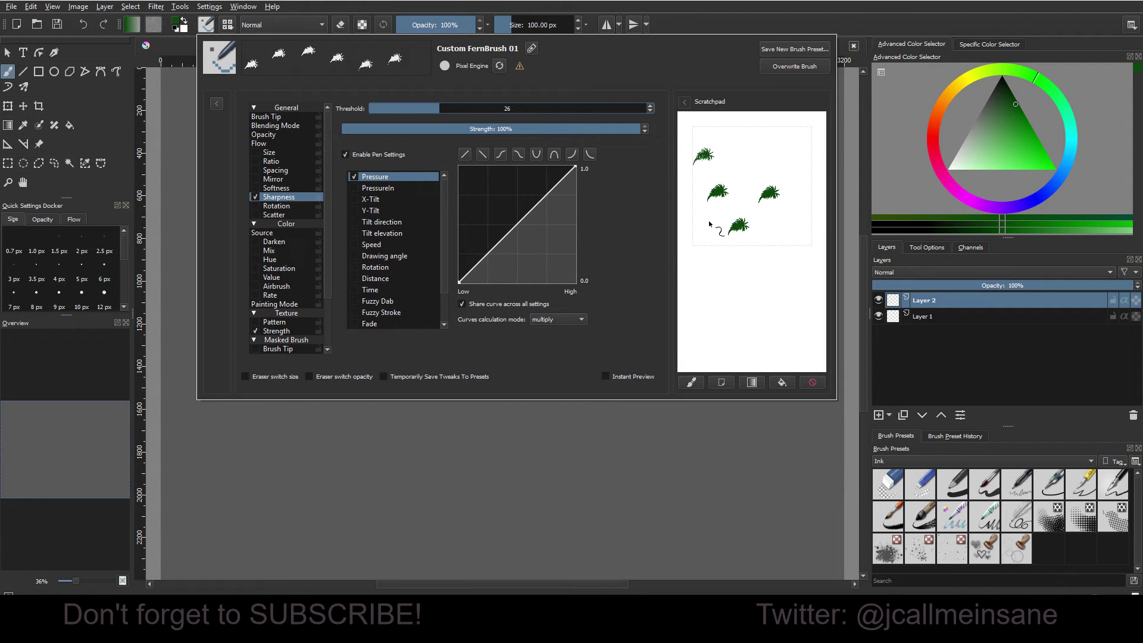
{"action": "left_click", "coordinate": [708, 221]}
{"action": "left_click", "coordinate": [733, 267]}
{"action": "left_click", "coordinate": [778, 241]}
{"action": "left_click", "coordinate": [766, 163]}
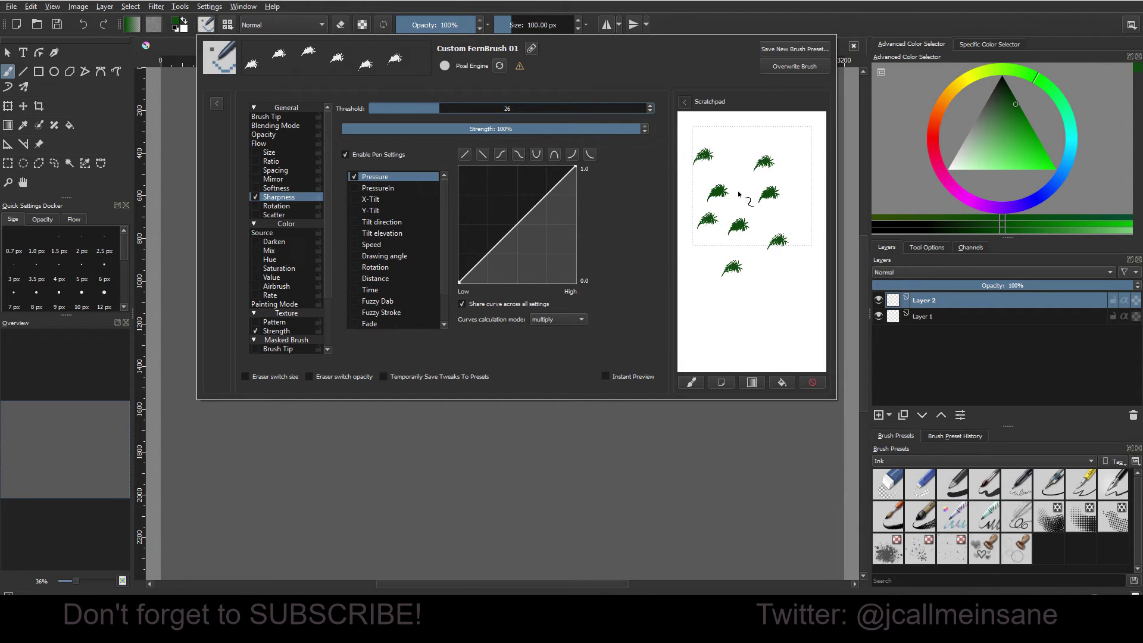
{"action": "left_click", "coordinate": [738, 190]}
{"action": "left_click", "coordinate": [731, 147]}
- Lower the sharpness threshold to 18 and make sharpness respond to pen rotation
{"action": "left_click_drag", "start_coordinate": [443, 107], "coordinate": [411, 110]}
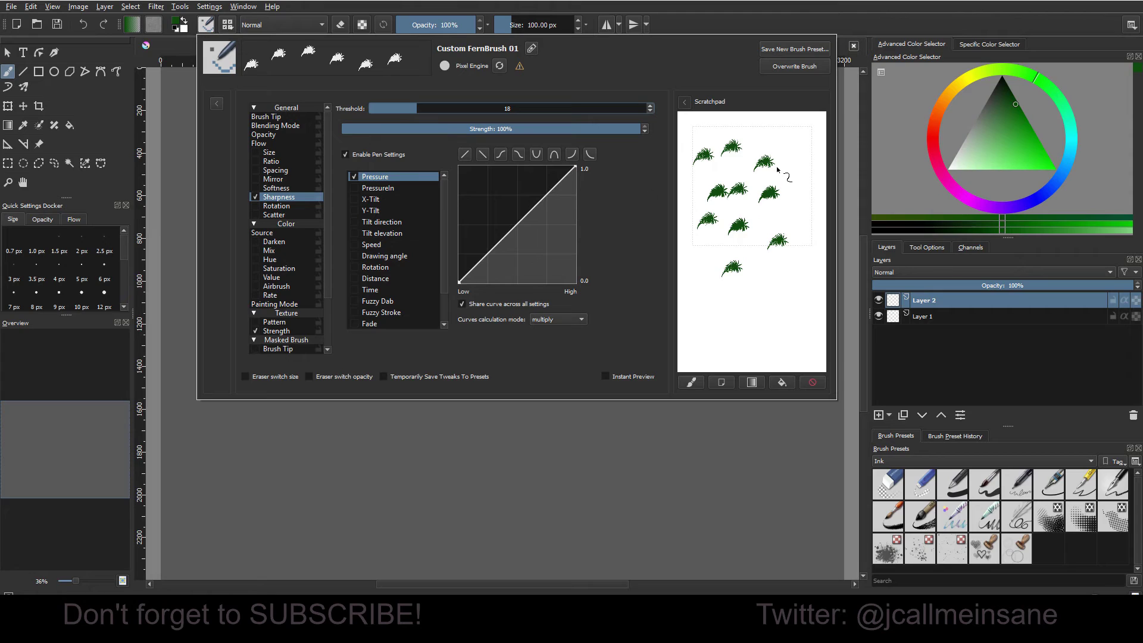
{"action": "mouse_move", "coordinate": [767, 162]}
{"action": "left_mouse_down"}
{"action": "mouse_move", "coordinate": [786, 185]}
{"action": "mouse_move", "coordinate": [762, 220]}
{"action": "left_mouse_up"}
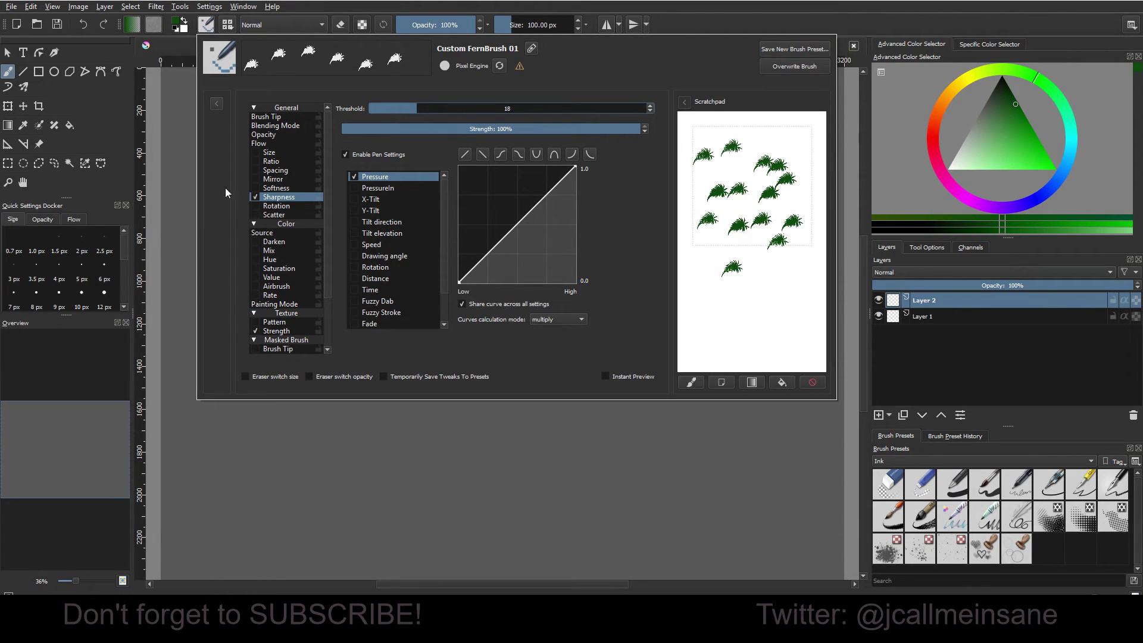
{"action": "left_click", "coordinate": [354, 266]}
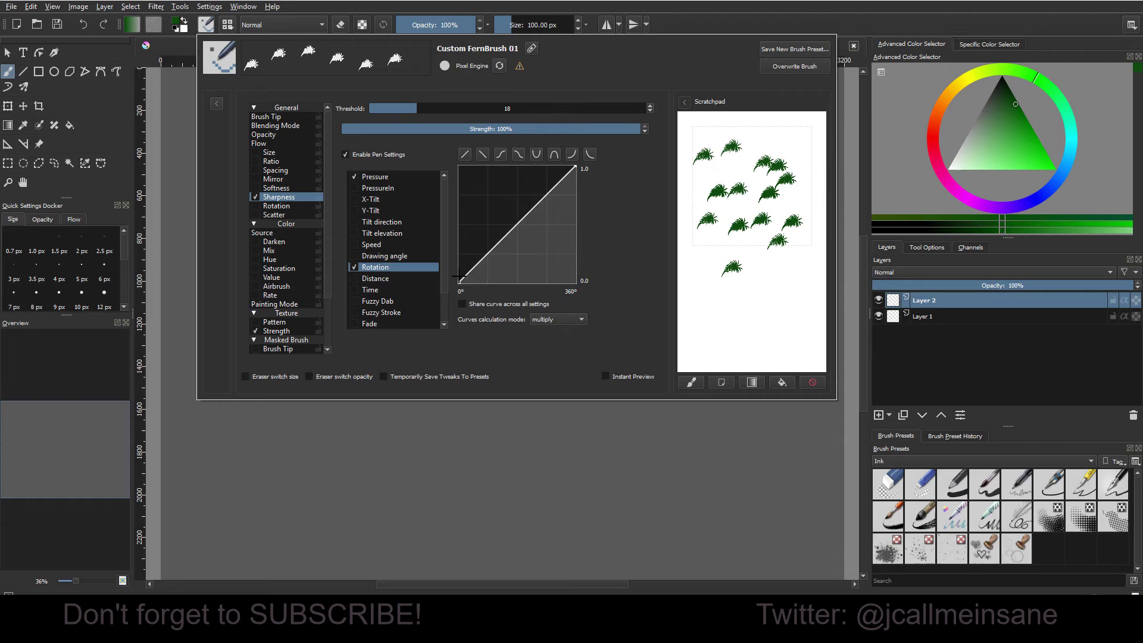
- Bend the sharpness rotation curve into a U with a lowered right end, then clear the scratchpad
{"action": "left_click_drag", "start_coordinate": [468, 275], "coordinate": [507, 237]}
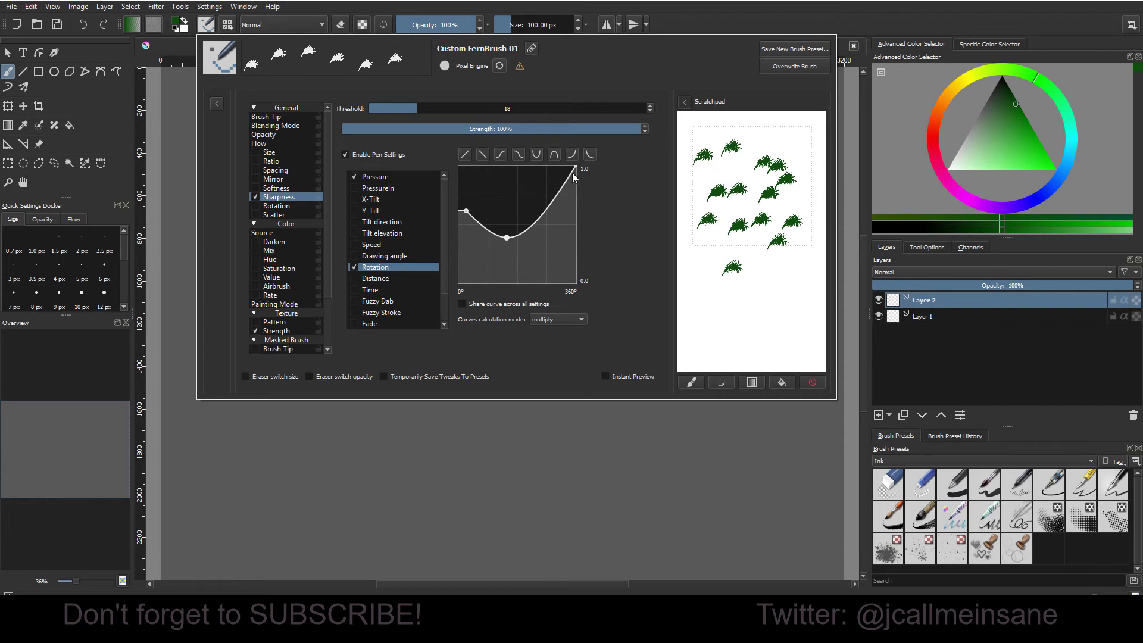
{"action": "left_click_drag", "start_coordinate": [575, 169], "coordinate": [573, 186]}
{"action": "mouse_move", "coordinate": [743, 275]}
{"action": "left_mouse_down"}
{"action": "mouse_move", "coordinate": [752, 288]}
{"action": "mouse_move", "coordinate": [789, 271]}
{"action": "mouse_move", "coordinate": [732, 316]}
{"action": "mouse_move", "coordinate": [759, 277]}
{"action": "left_mouse_up"}
{"action": "left_click", "coordinate": [814, 384]}
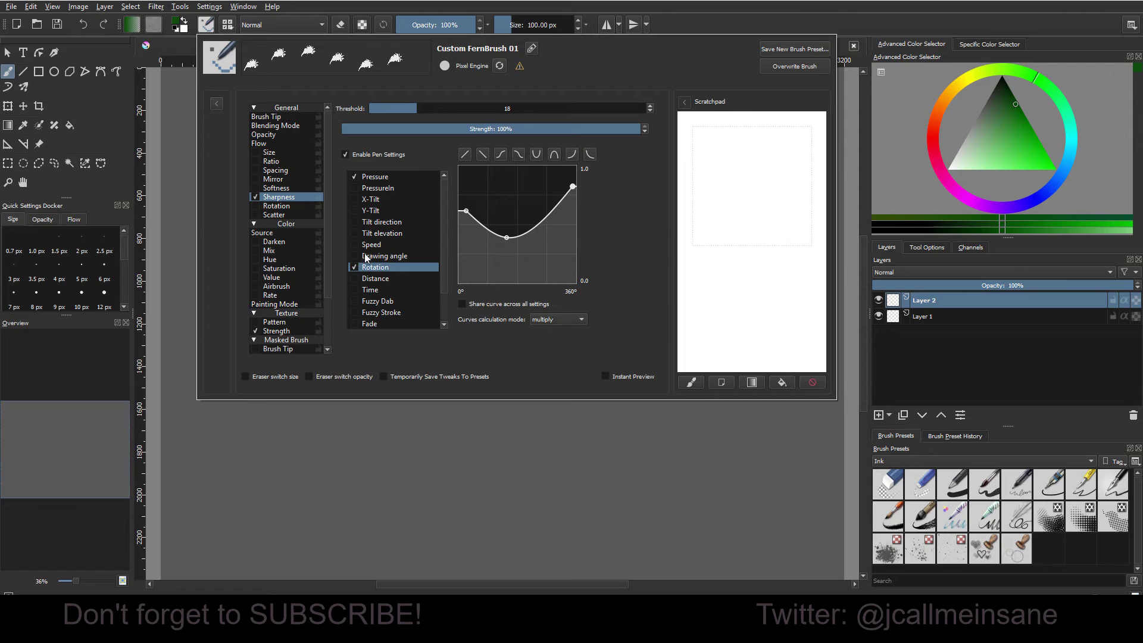
- Turn off the rotation sensor for sharpness and remove the curve's left control point
{"action": "left_click", "coordinate": [355, 267]}
{"action": "left_click", "coordinate": [377, 179]}
{"action": "left_click", "coordinate": [375, 271]}
{"action": "left_click_drag", "start_coordinate": [466, 211], "coordinate": [449, 298]}
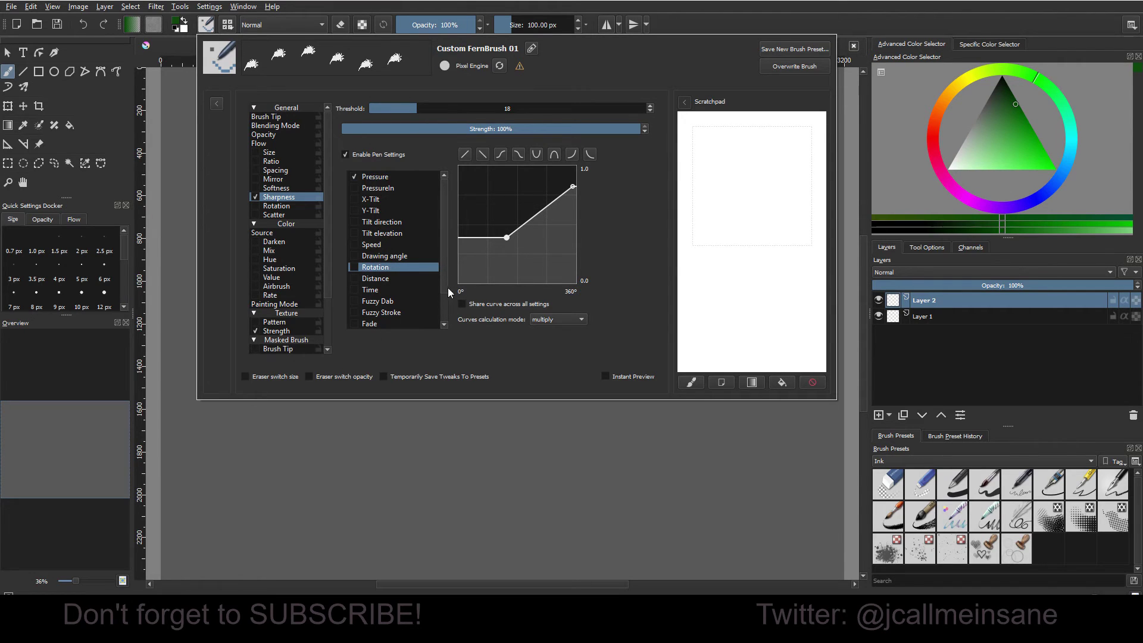
- Try the tilt direction and elevation sensors on sharpness, then turn both off again
{"action": "left_click", "coordinate": [356, 222]}
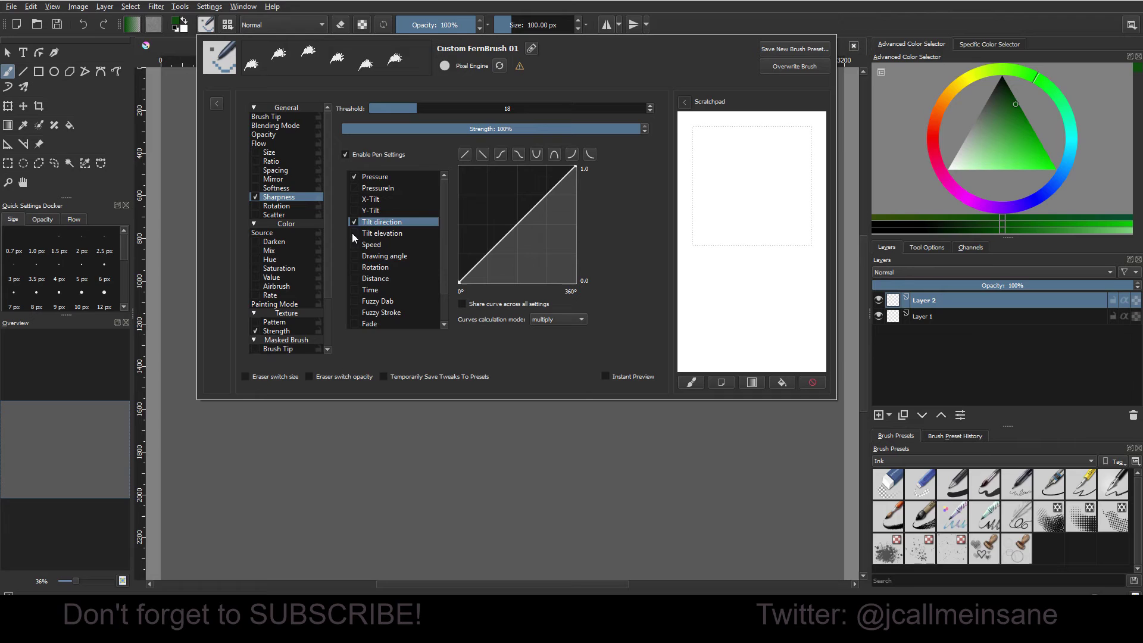
{"action": "left_click", "coordinate": [354, 232]}
{"action": "mouse_move", "coordinate": [738, 197]}
{"action": "left_mouse_down"}
{"action": "mouse_move", "coordinate": [704, 198]}
{"action": "mouse_move", "coordinate": [765, 264]}
{"action": "mouse_move", "coordinate": [786, 209]}
{"action": "left_mouse_up"}
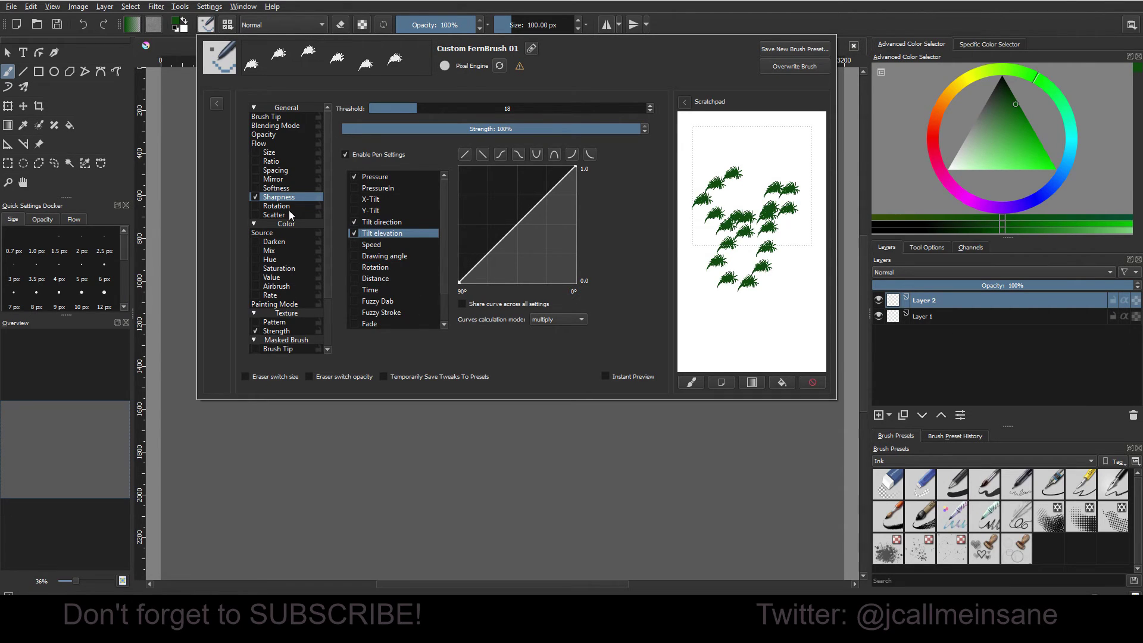
{"action": "left_click", "coordinate": [355, 233]}
{"action": "left_click", "coordinate": [354, 221]}
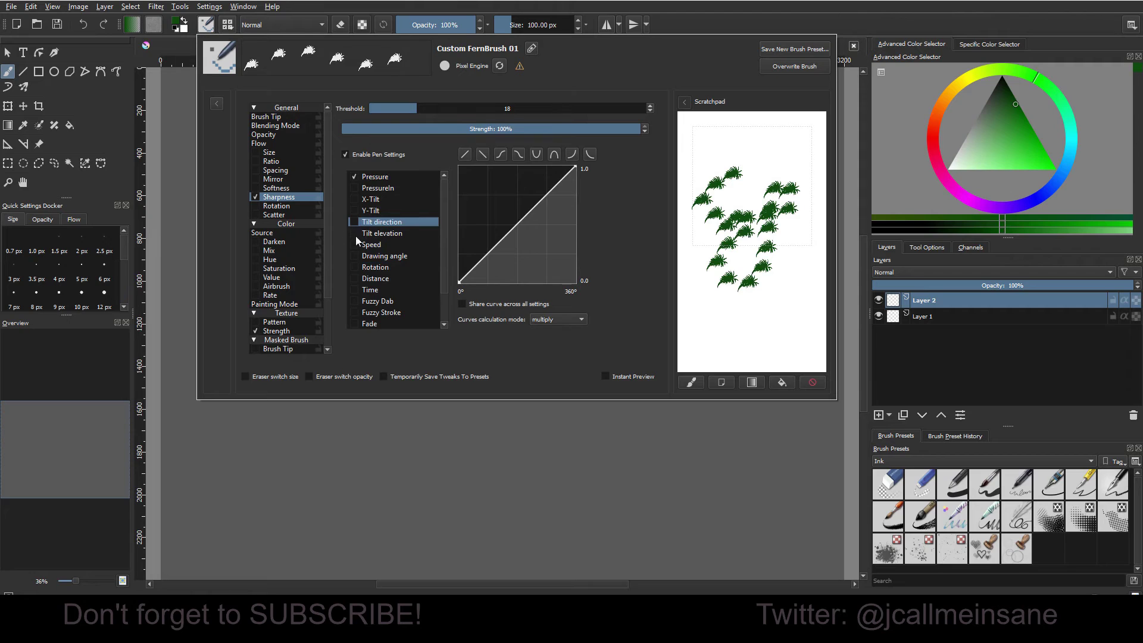
- Enable the Rotation option for the fern brush and paint test fern strokes on the scratchpad
{"action": "left_click", "coordinate": [272, 206]}
{"action": "left_click", "coordinate": [256, 206]}
{"action": "mouse_move", "coordinate": [771, 149]}
{"action": "left_mouse_down"}
{"action": "mouse_move", "coordinate": [745, 157]}
{"action": "mouse_move", "coordinate": [733, 286]}
{"action": "left_mouse_up"}
{"action": "left_click", "coordinate": [812, 382]}
{"action": "mouse_move", "coordinate": [739, 141]}
{"action": "left_mouse_down"}
{"action": "mouse_move", "coordinate": [776, 232]}
{"action": "mouse_move", "coordinate": [722, 278]}
{"action": "mouse_move", "coordinate": [777, 271]}
{"action": "mouse_move", "coordinate": [748, 317]}
{"action": "mouse_move", "coordinate": [797, 204]}
{"action": "mouse_move", "coordinate": [766, 147]}
{"action": "mouse_move", "coordinate": [800, 172]}
{"action": "mouse_move", "coordinate": [740, 179]}
{"action": "mouse_move", "coordinate": [723, 226]}
{"action": "left_mouse_up"}
- Apply the U-shaped rotation curve preset, test it, and paint a winding fern stroke on Layer 2
{"action": "left_click", "coordinate": [812, 384]}
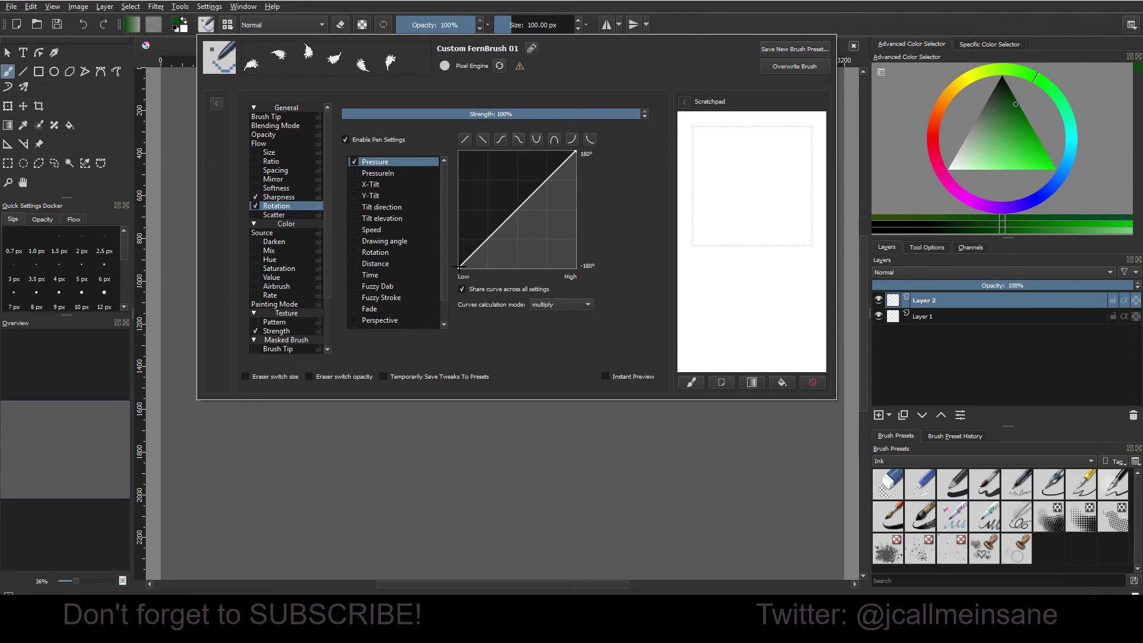
{"action": "left_click_drag", "start_coordinate": [460, 267], "coordinate": [461, 212]}
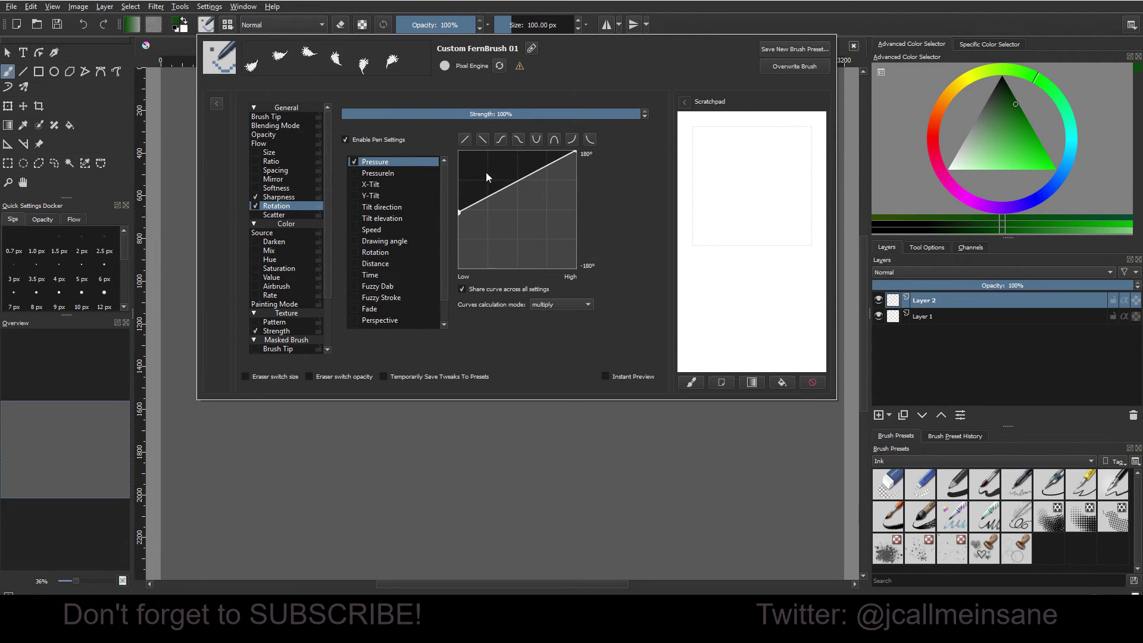
{"action": "left_click", "coordinate": [536, 143]}
{"action": "mouse_move", "coordinate": [723, 199]}
{"action": "left_mouse_down"}
{"action": "mouse_move", "coordinate": [737, 260]}
{"action": "mouse_move", "coordinate": [779, 269]}
{"action": "mouse_move", "coordinate": [732, 307]}
{"action": "mouse_move", "coordinate": [747, 328]}
{"action": "mouse_move", "coordinate": [733, 239]}
{"action": "mouse_move", "coordinate": [763, 160]}
{"action": "mouse_move", "coordinate": [776, 184]}
{"action": "mouse_move", "coordinate": [766, 194]}
{"action": "mouse_move", "coordinate": [794, 210]}
{"action": "mouse_move", "coordinate": [804, 304]}
{"action": "mouse_move", "coordinate": [787, 196]}
{"action": "mouse_move", "coordinate": [712, 250]}
{"action": "left_mouse_up"}
{"action": "left_click", "coordinate": [812, 382]}
{"action": "left_click", "coordinate": [712, 26]}
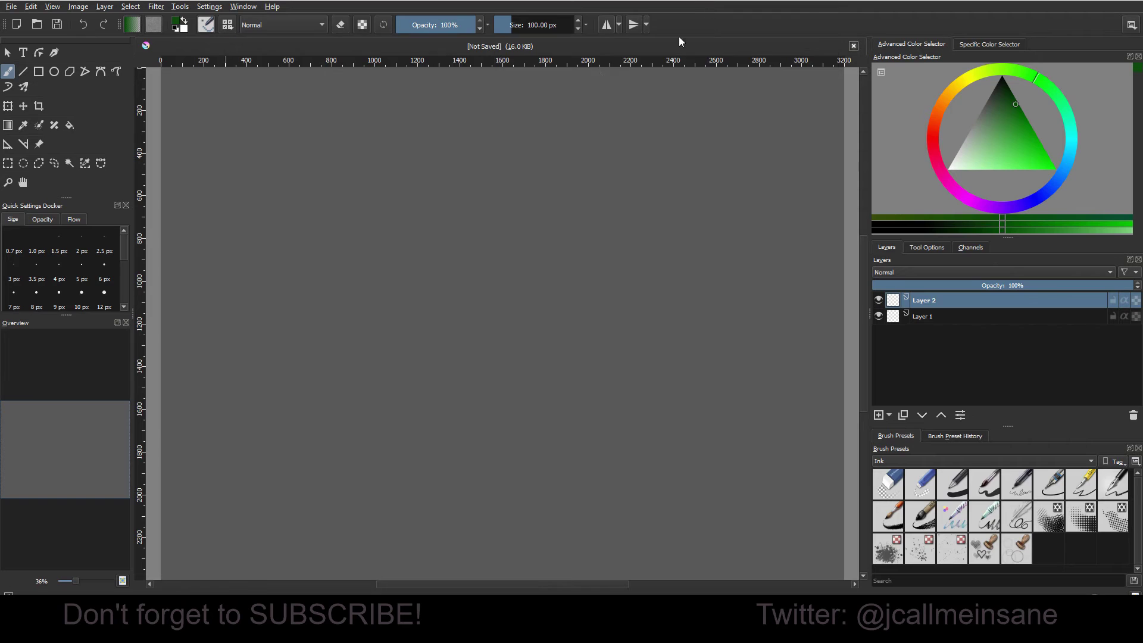
{"action": "mouse_move", "coordinate": [393, 197]}
{"action": "left_mouse_down"}
{"action": "mouse_move", "coordinate": [386, 229]}
{"action": "mouse_move", "coordinate": [526, 417]}
{"action": "left_mouse_up"}
- Zoom to 100% and paint scattered fern strokes and arcs across the centre and right of Layer 2
{"action": "key", "text": "1"}
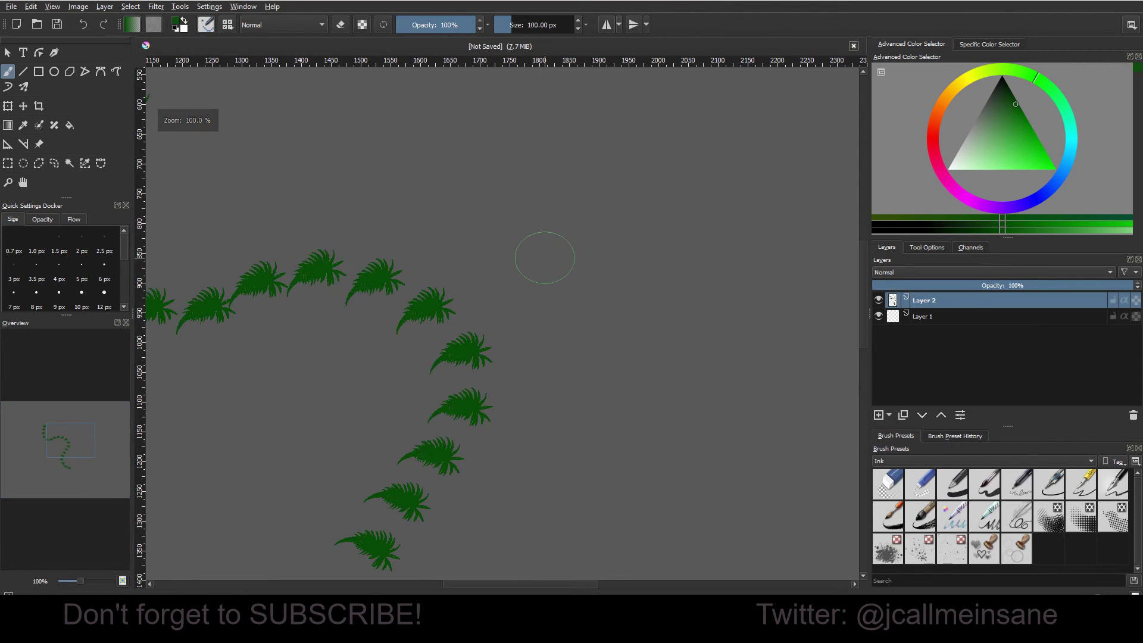
{"action": "mouse_move", "coordinate": [586, 106]}
{"action": "left_mouse_down"}
{"action": "mouse_move", "coordinate": [518, 235]}
{"action": "mouse_move", "coordinate": [590, 372]}
{"action": "left_mouse_up"}
{"action": "mouse_move", "coordinate": [471, 89]}
{"action": "left_mouse_down"}
{"action": "mouse_move", "coordinate": [444, 296]}
{"action": "mouse_move", "coordinate": [664, 190]}
{"action": "mouse_move", "coordinate": [647, 340]}
{"action": "mouse_move", "coordinate": [513, 373]}
{"action": "mouse_move", "coordinate": [666, 472]}
{"action": "mouse_move", "coordinate": [626, 447]}
{"action": "mouse_move", "coordinate": [684, 459]}
{"action": "left_mouse_up"}
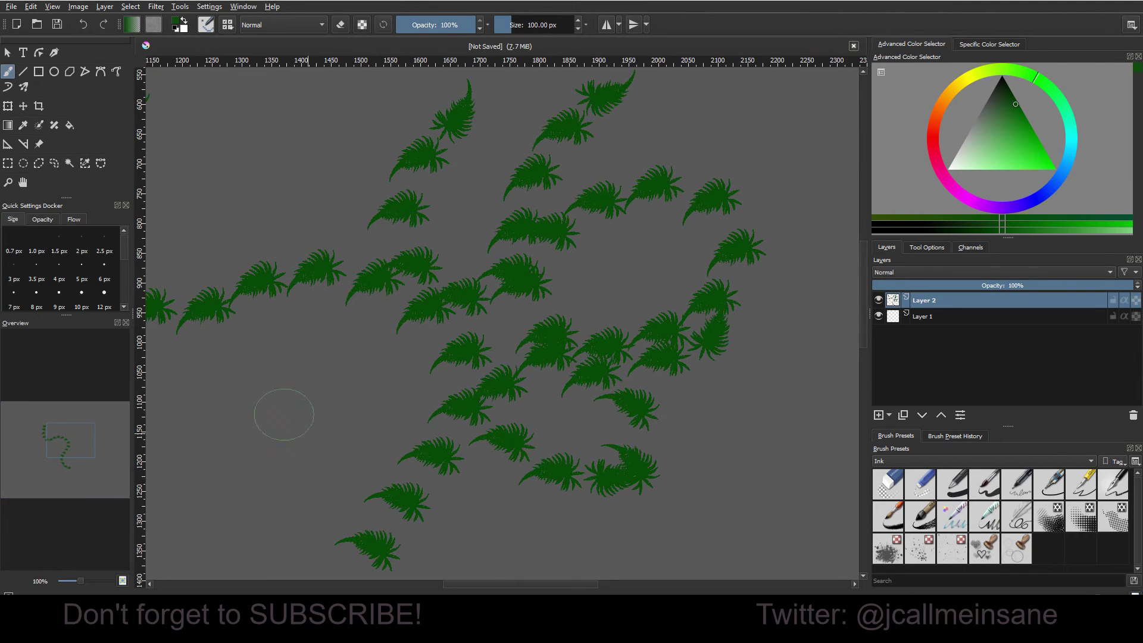
{"action": "mouse_move", "coordinate": [281, 355]}
{"action": "left_mouse_down"}
{"action": "mouse_move", "coordinate": [269, 299]}
{"action": "mouse_move", "coordinate": [345, 357]}
{"action": "mouse_move", "coordinate": [256, 191]}
{"action": "mouse_move", "coordinate": [404, 119]}
{"action": "left_mouse_up"}
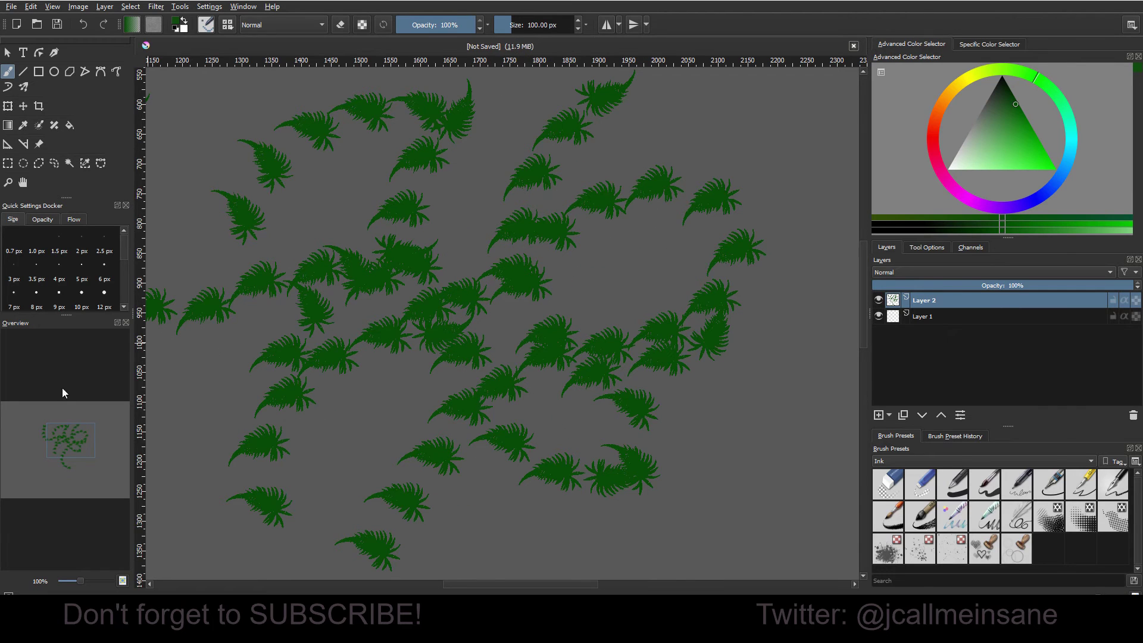
{"action": "left_click_drag", "start_coordinate": [76, 435], "coordinate": [94, 419]}
{"action": "left_click_drag", "start_coordinate": [423, 330], "coordinate": [620, 238]}
{"action": "mouse_move", "coordinate": [506, 408]}
{"action": "left_mouse_down"}
{"action": "mouse_move", "coordinate": [631, 357]}
{"action": "mouse_move", "coordinate": [741, 387]}
{"action": "left_mouse_up"}
- Overwrite the fern brush preset with the current settings, abandoning a rename attempt
{"action": "left_click", "coordinate": [206, 24]}
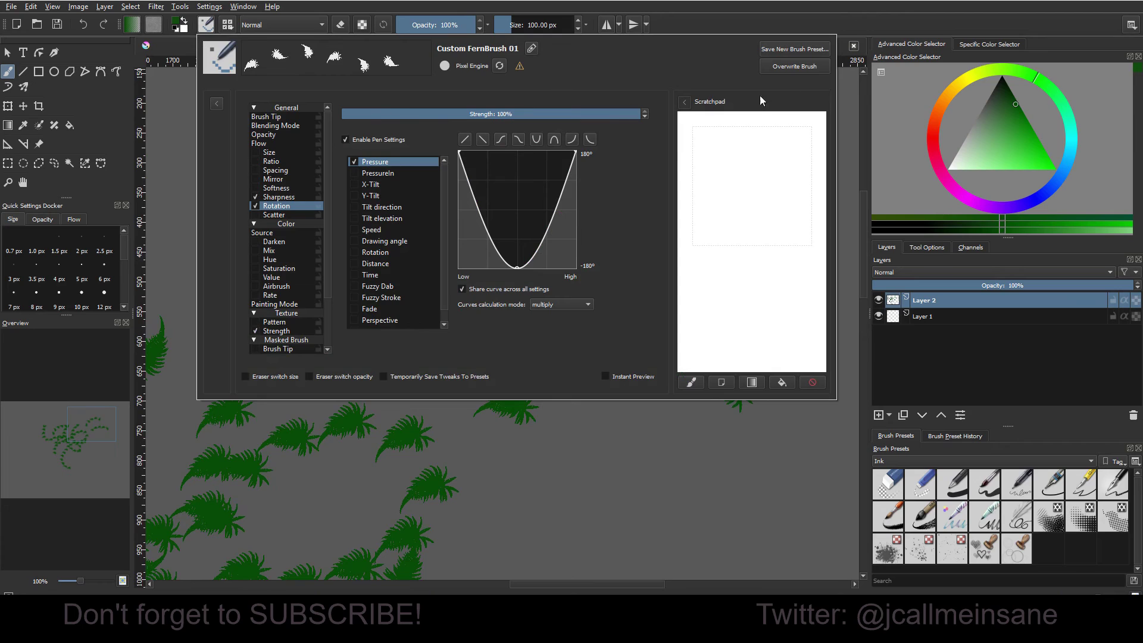
{"action": "left_click", "coordinate": [796, 66]}
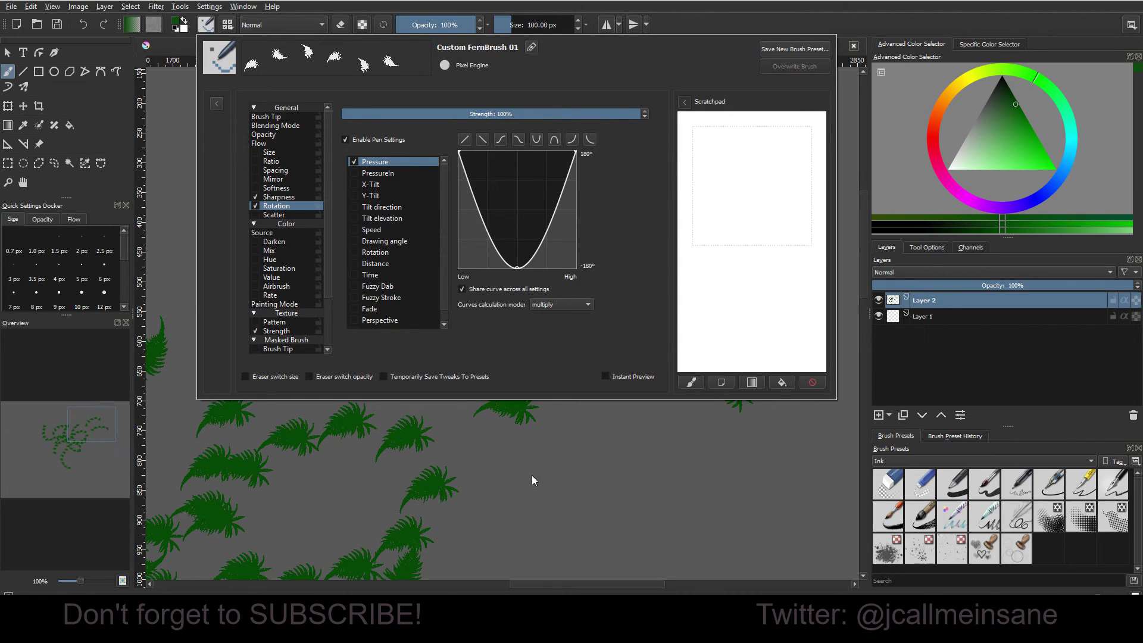
{"action": "left_click", "coordinate": [532, 47]}
{"action": "key", "text": "Return"}
{"action": "left_click", "coordinate": [532, 47]}
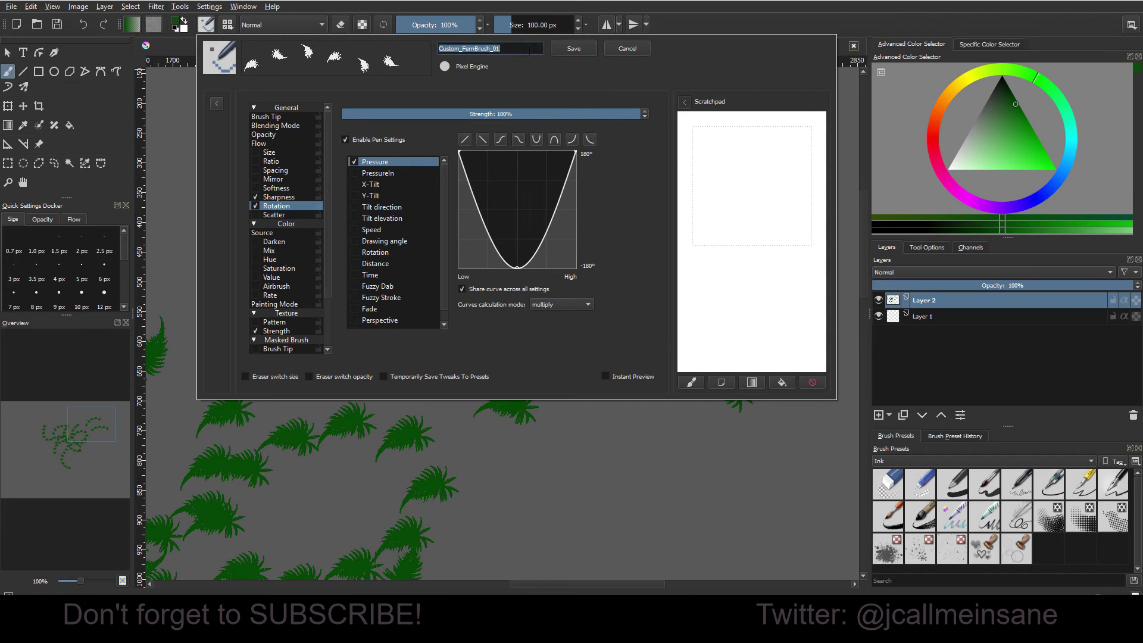
{"action": "left_click", "coordinate": [613, 54]}
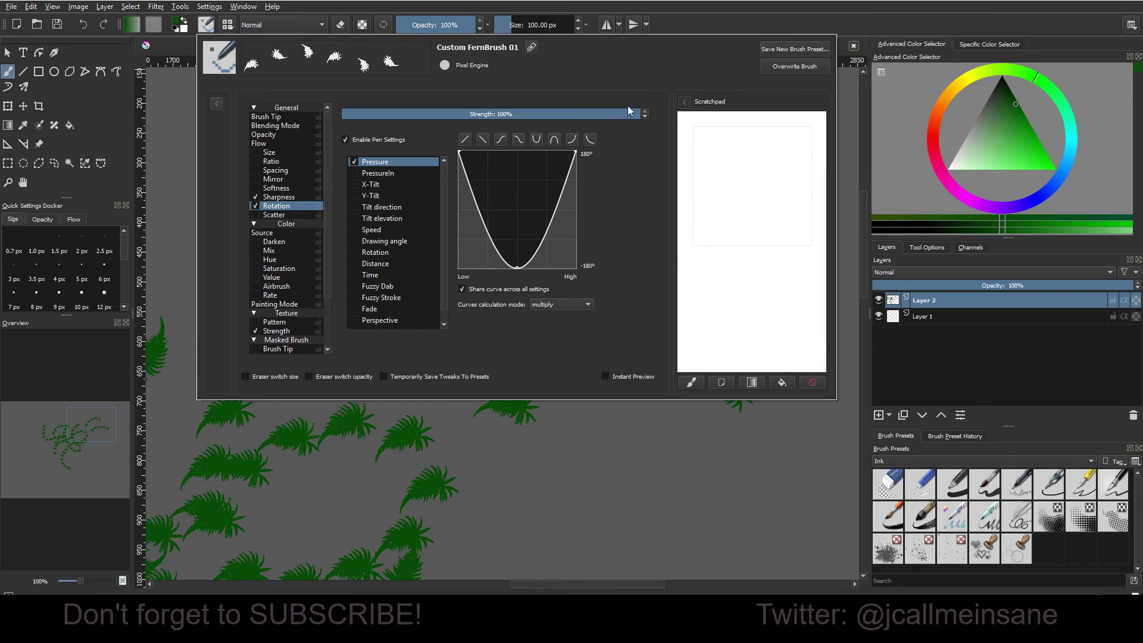
- Switch the tip to ss-ferns_3 and save it as the new preset Custom_FernBrush_02
{"action": "left_click", "coordinate": [281, 118]}
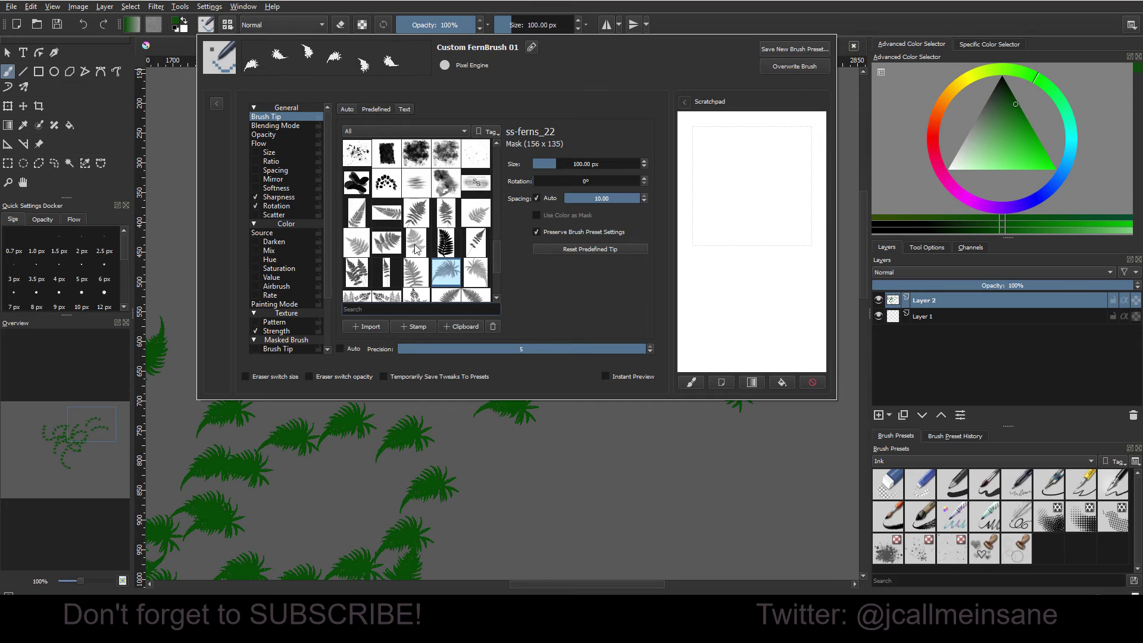
{"action": "left_click_drag", "start_coordinate": [494, 258], "coordinate": [496, 283]}
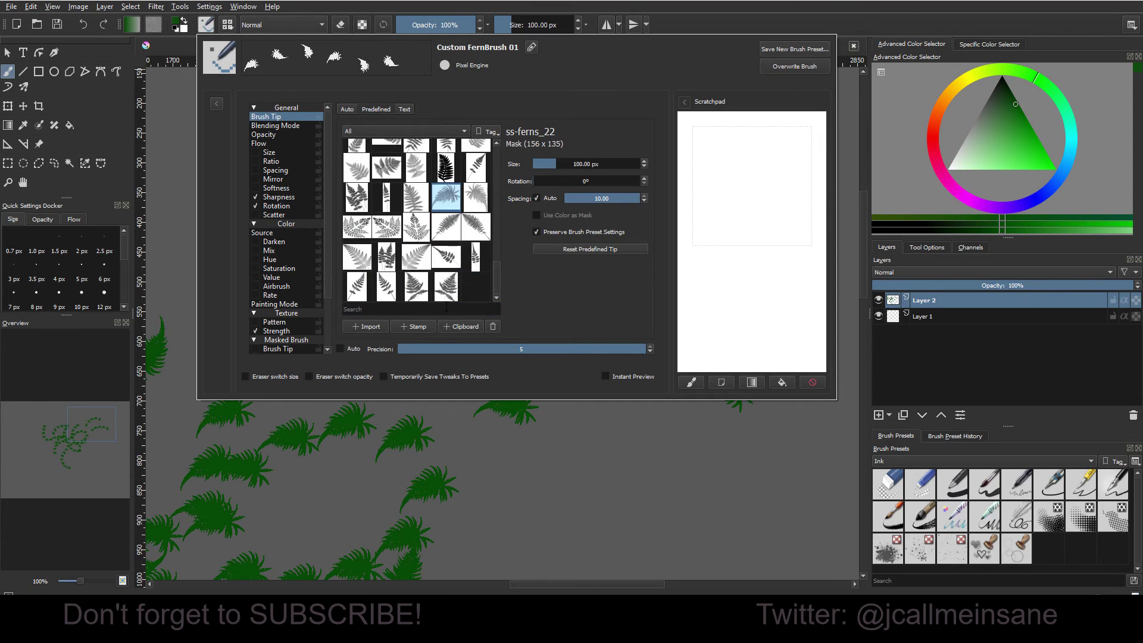
{"action": "left_click", "coordinate": [386, 256]}
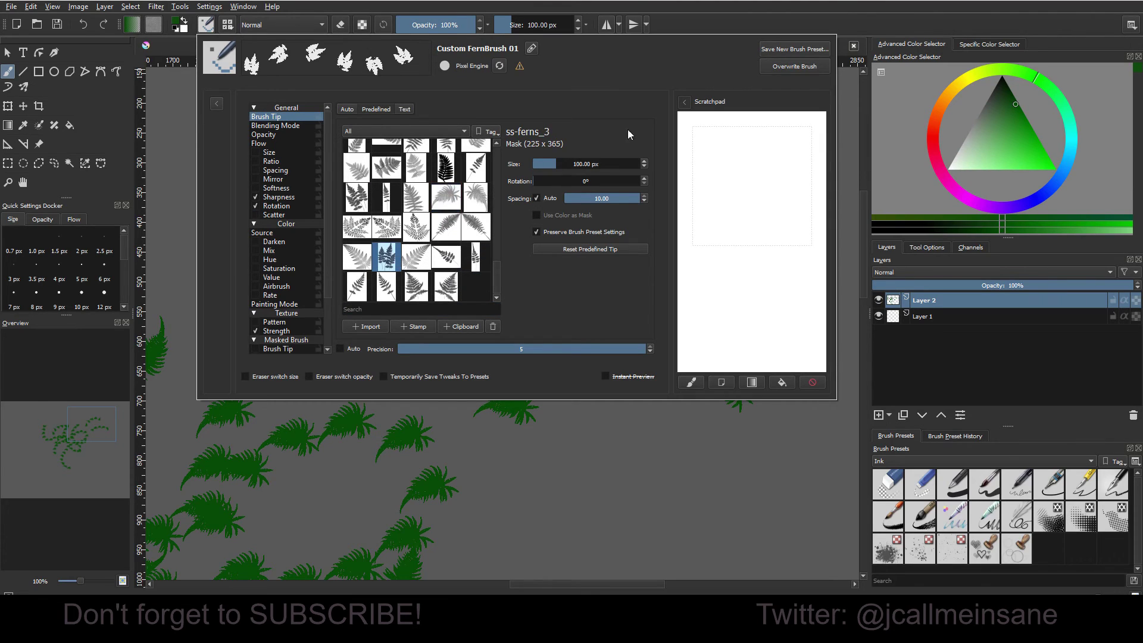
{"action": "left_click", "coordinate": [785, 48]}
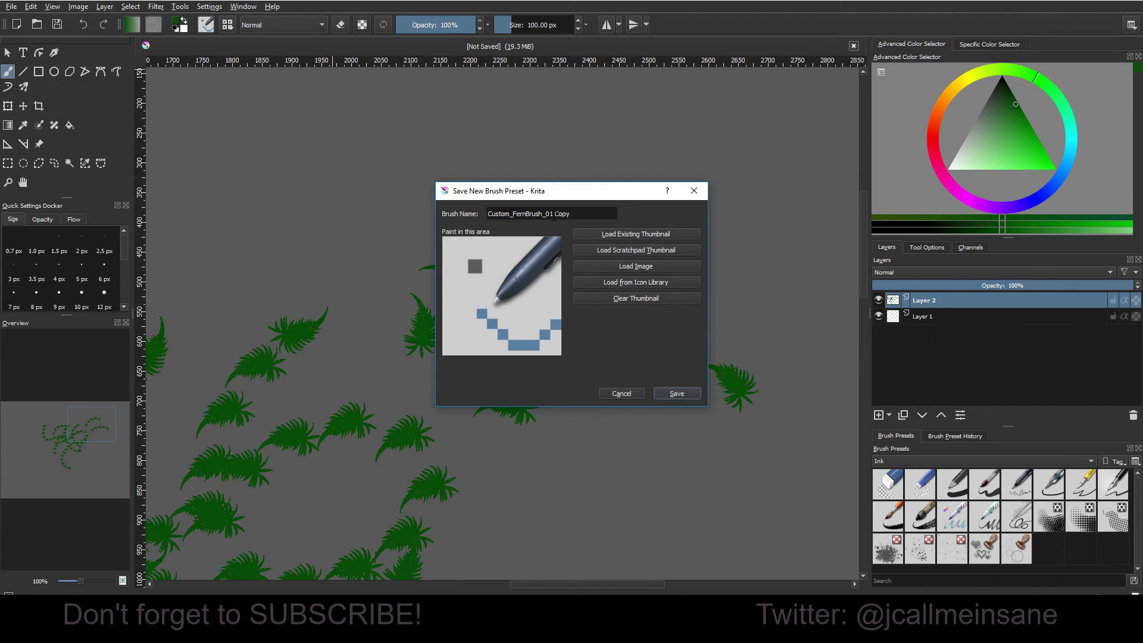
{"action": "left_click_drag", "start_coordinate": [549, 214], "coordinate": [608, 216]}
{"action": "type", "text": "2"}
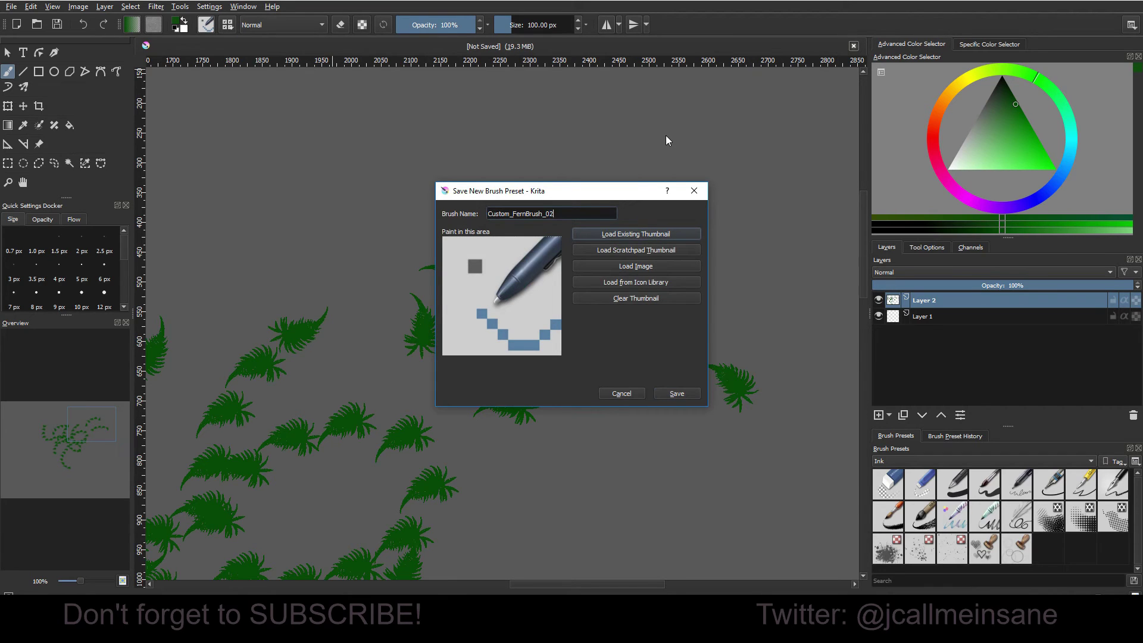
{"action": "left_click", "coordinate": [674, 393]}
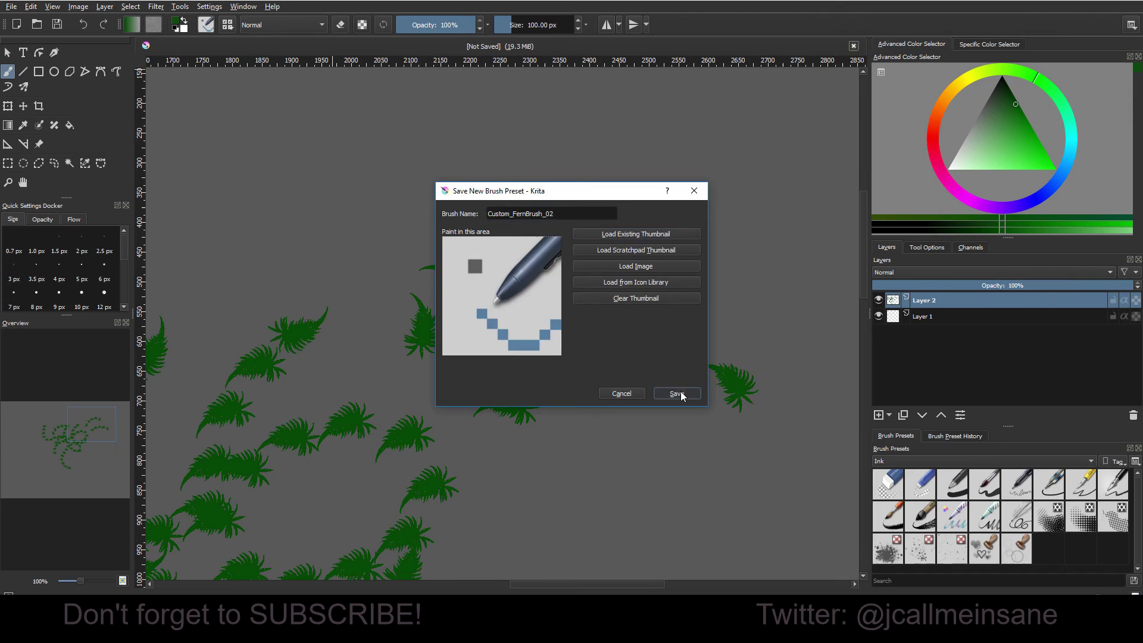
- Set Custom FernBrush 02's sharpness threshold to 1 and its rotation curve to the ease-in preset
{"action": "left_click", "coordinate": [207, 25]}
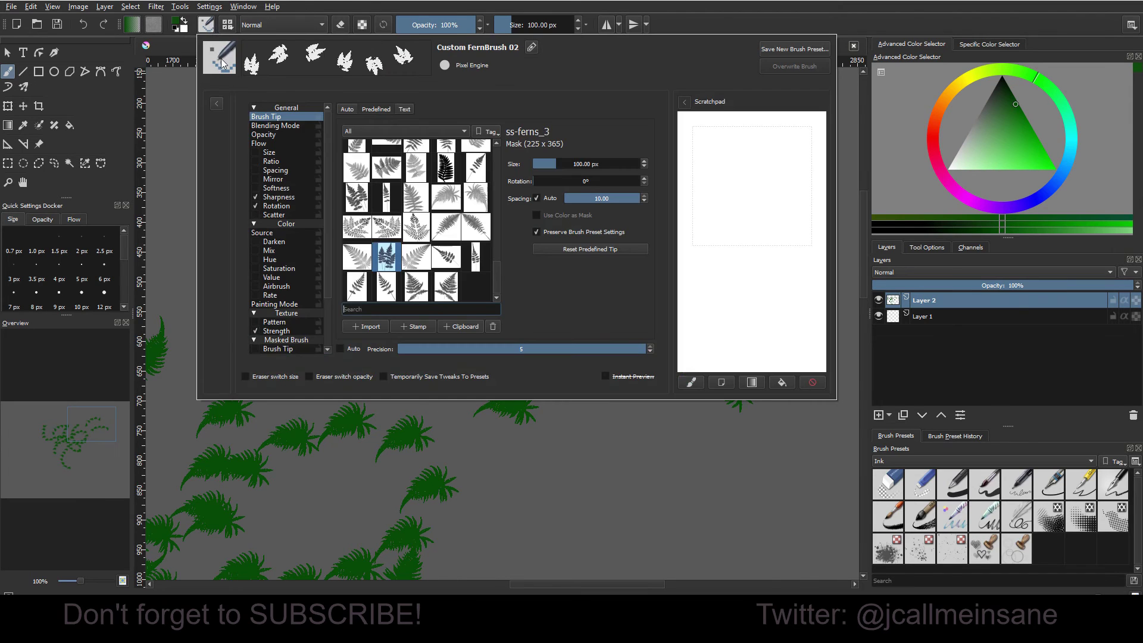
{"action": "left_click", "coordinate": [280, 125]}
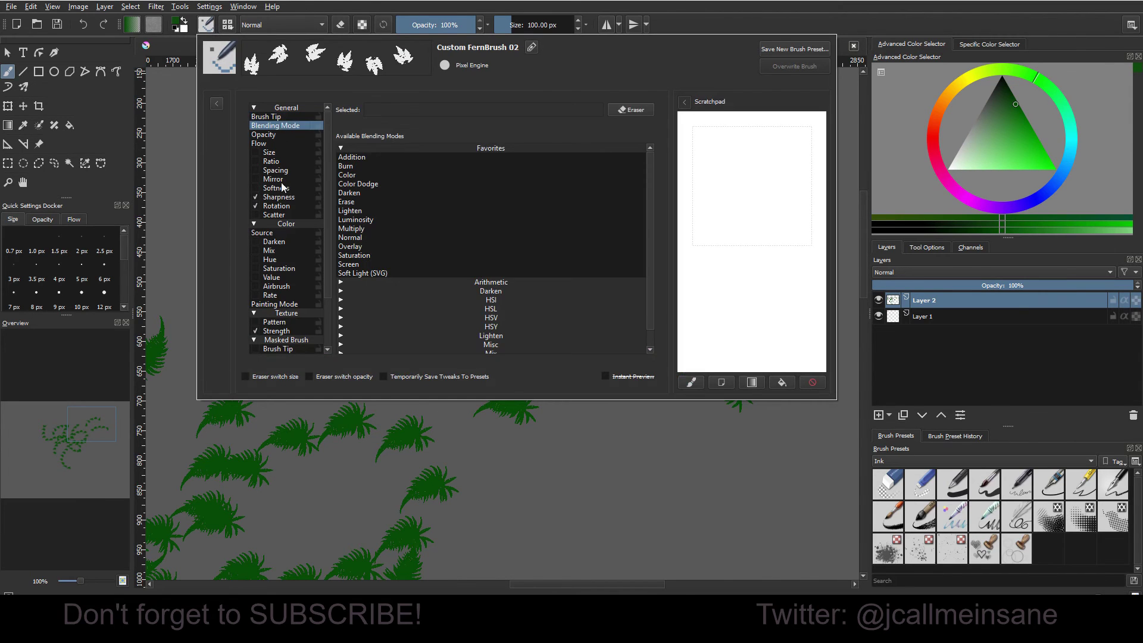
{"action": "left_click", "coordinate": [282, 197]}
{"action": "mouse_move", "coordinate": [421, 108]}
{"action": "left_mouse_down"}
{"action": "mouse_move", "coordinate": [444, 108]}
{"action": "mouse_move", "coordinate": [370, 109]}
{"action": "left_mouse_up"}
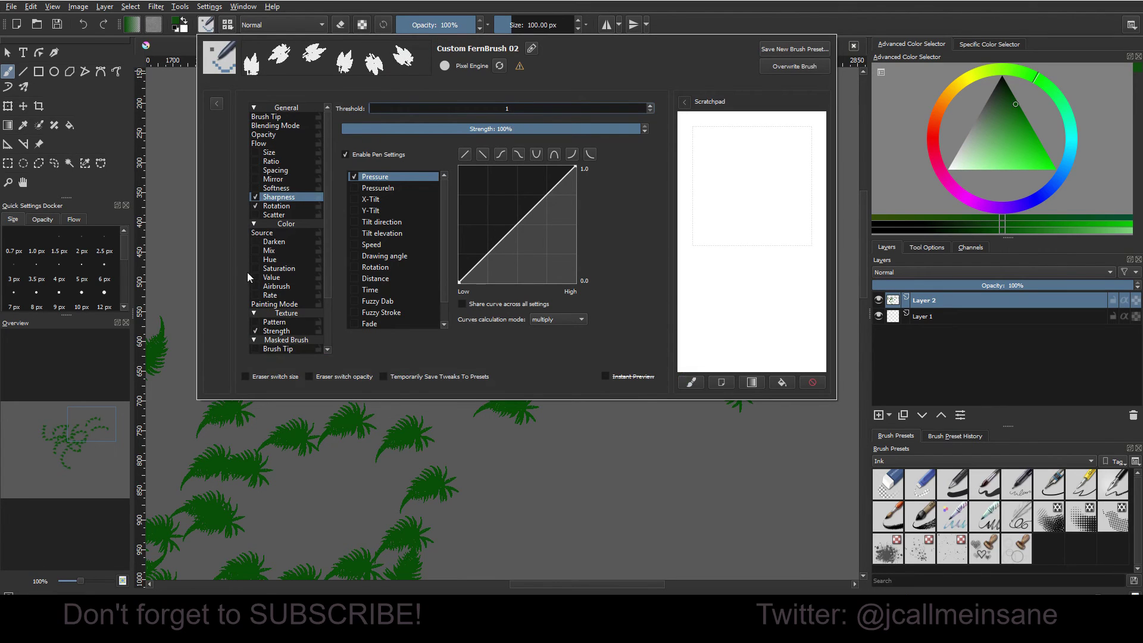
{"action": "left_click", "coordinate": [283, 208]}
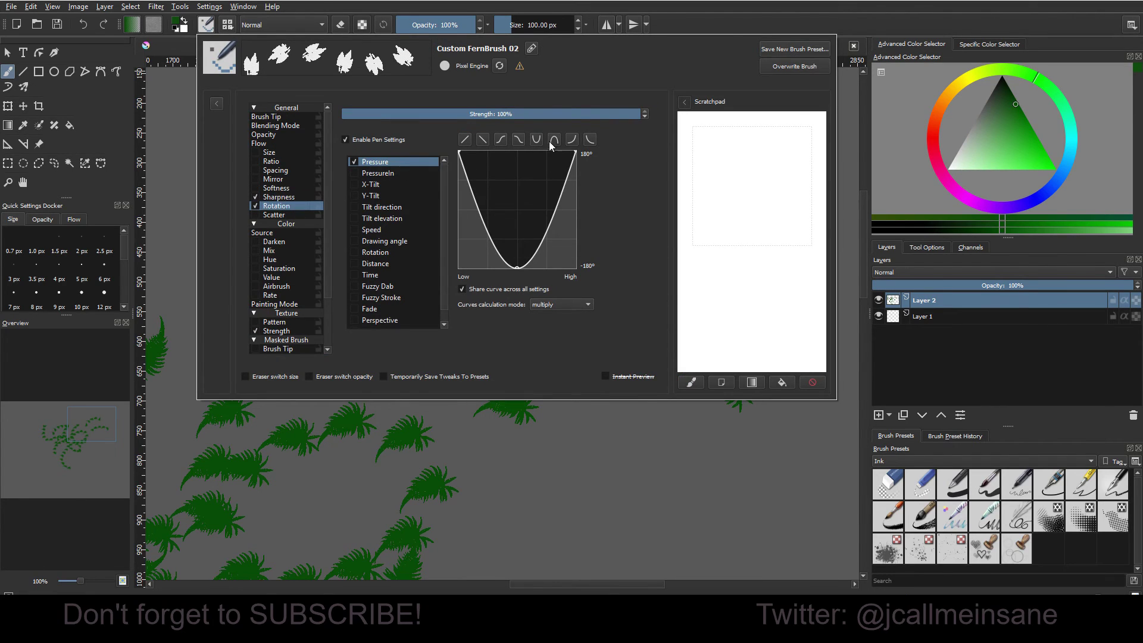
{"action": "left_click", "coordinate": [572, 140]}
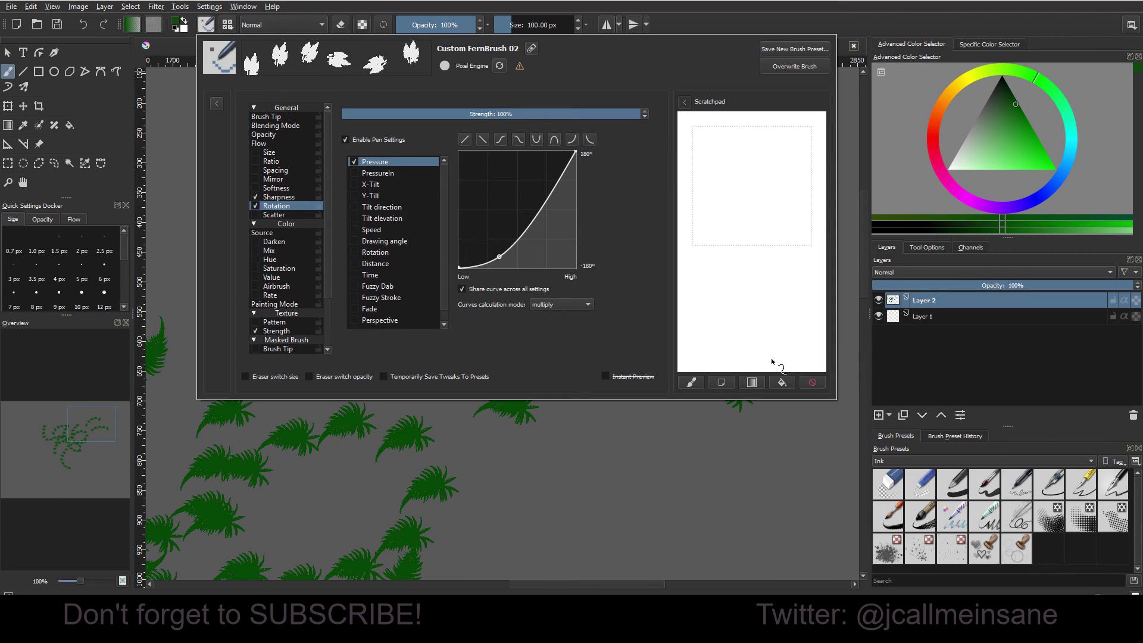
{"action": "left_click", "coordinate": [798, 16]}
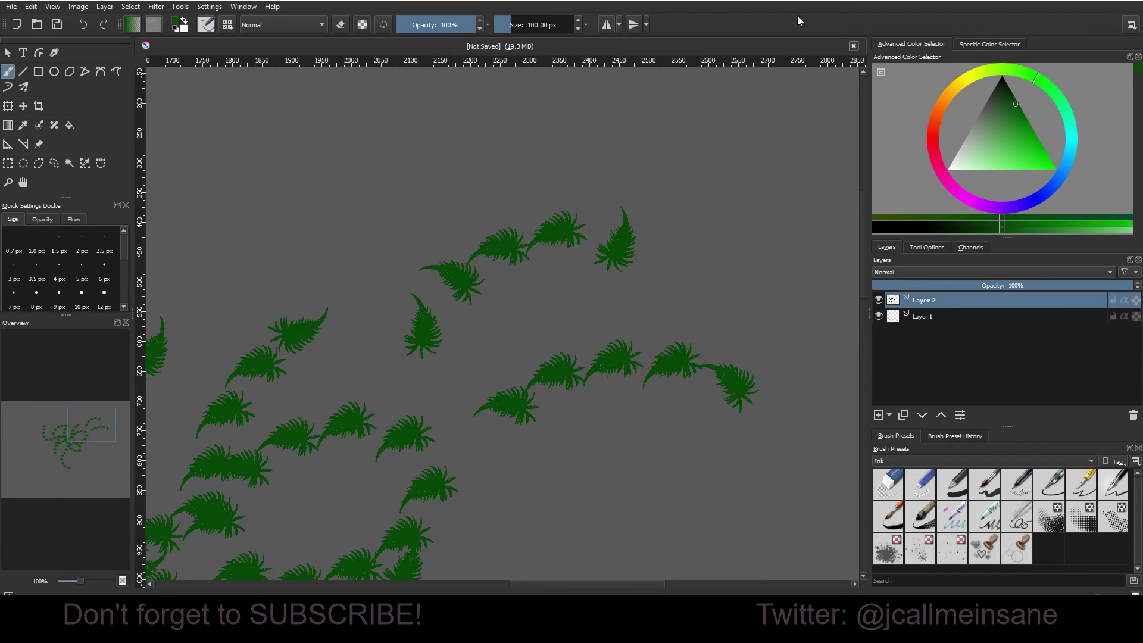
- Test a large fern stroke, shrink the brush to 103.66 px, and clear Layer 2
{"action": "left_click", "coordinate": [520, 24]}
{"action": "mouse_move", "coordinate": [379, 187]}
{"action": "left_mouse_down"}
{"action": "mouse_move", "coordinate": [416, 179]}
{"action": "mouse_move", "coordinate": [506, 214]}
{"action": "mouse_move", "coordinate": [696, 196]}
{"action": "left_mouse_up"}
{"action": "left_click_drag", "start_coordinate": [567, 28], "coordinate": [516, 26]}
{"action": "key", "text": "Delete"}
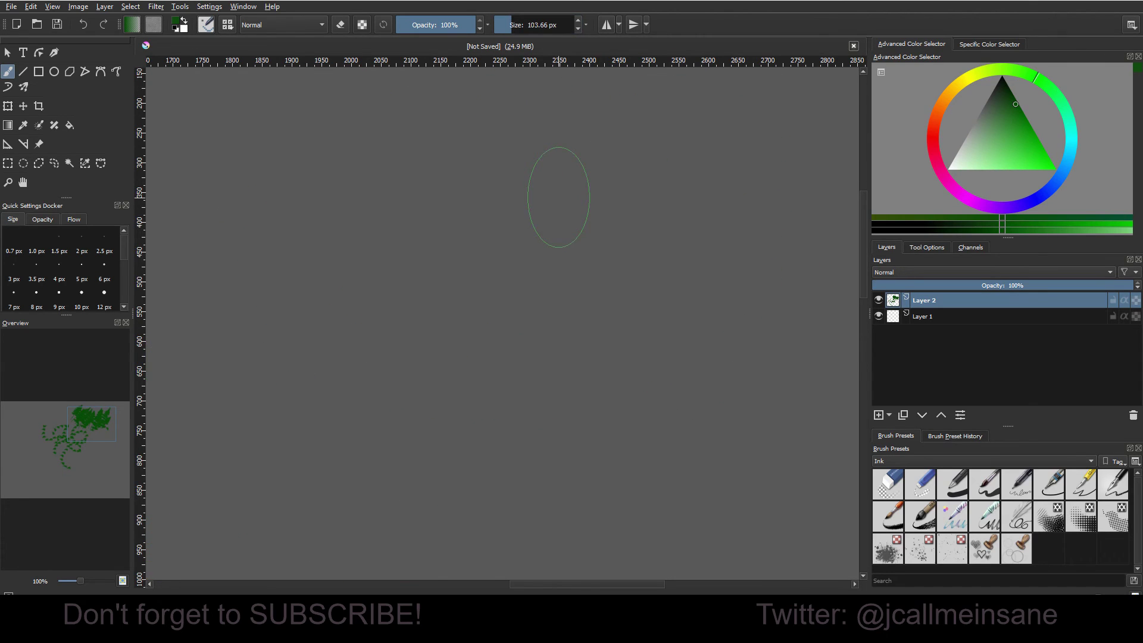
- Stamp separate fern clusters around the centre, right and upper left of the canvas
{"action": "left_click", "coordinate": [380, 271]}
{"action": "left_click", "coordinate": [508, 314]}
{"action": "left_click", "coordinate": [590, 229]}
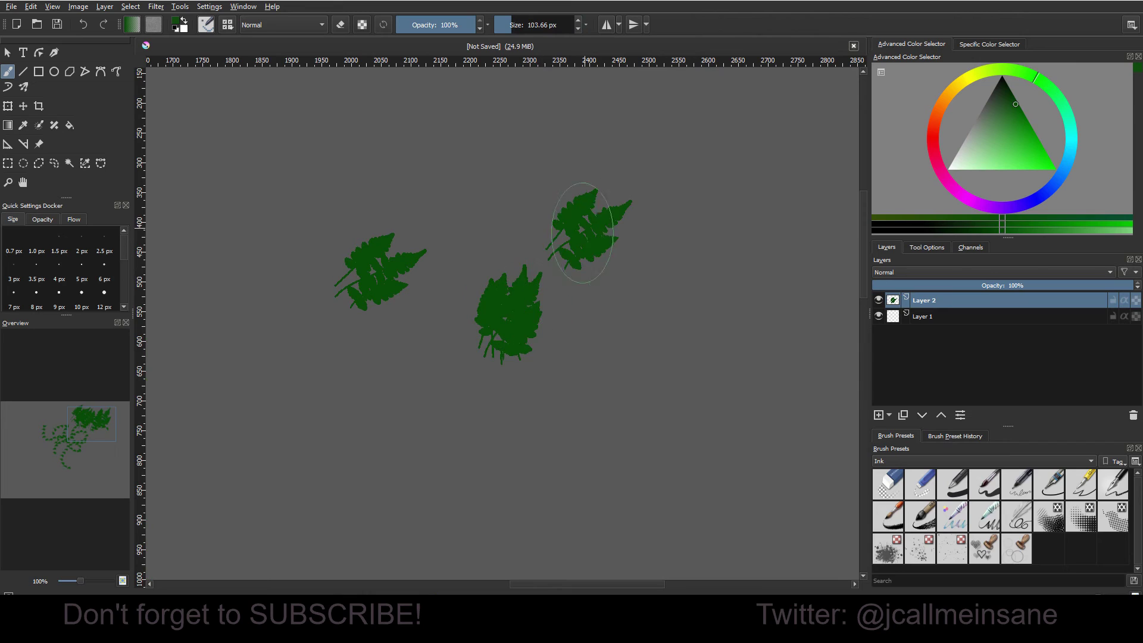
{"action": "left_click", "coordinate": [474, 209]}
{"action": "left_click", "coordinate": [457, 237]}
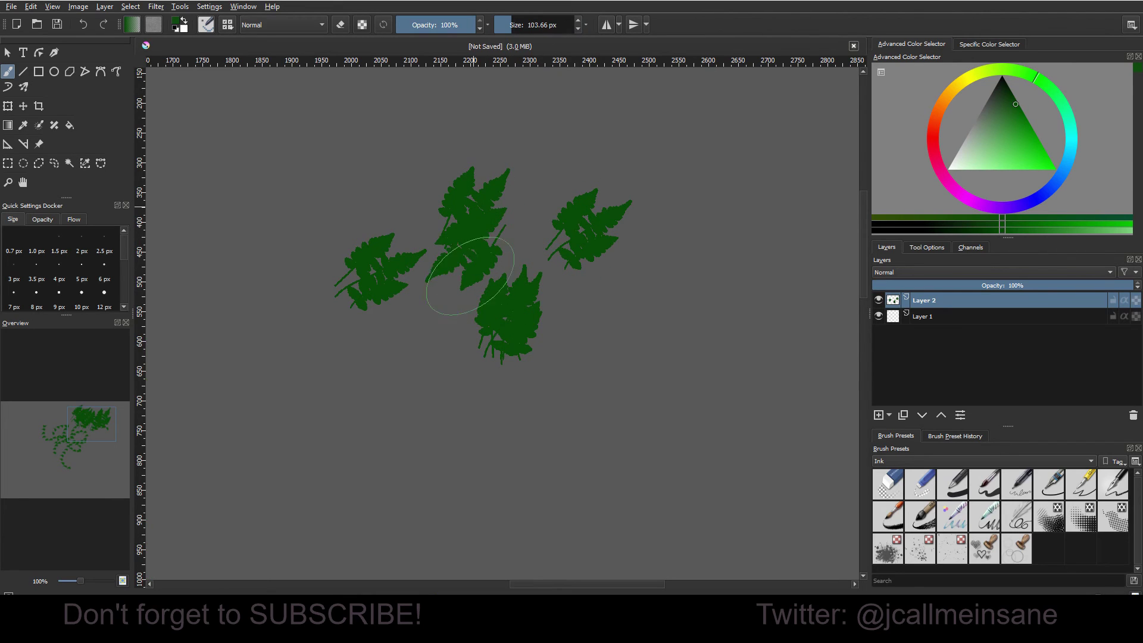
{"action": "left_click", "coordinate": [298, 171]}
- Set the sharpness threshold to 11 and stamp fern clusters at the lower right, lower left and upper left
{"action": "left_click", "coordinate": [205, 25]}
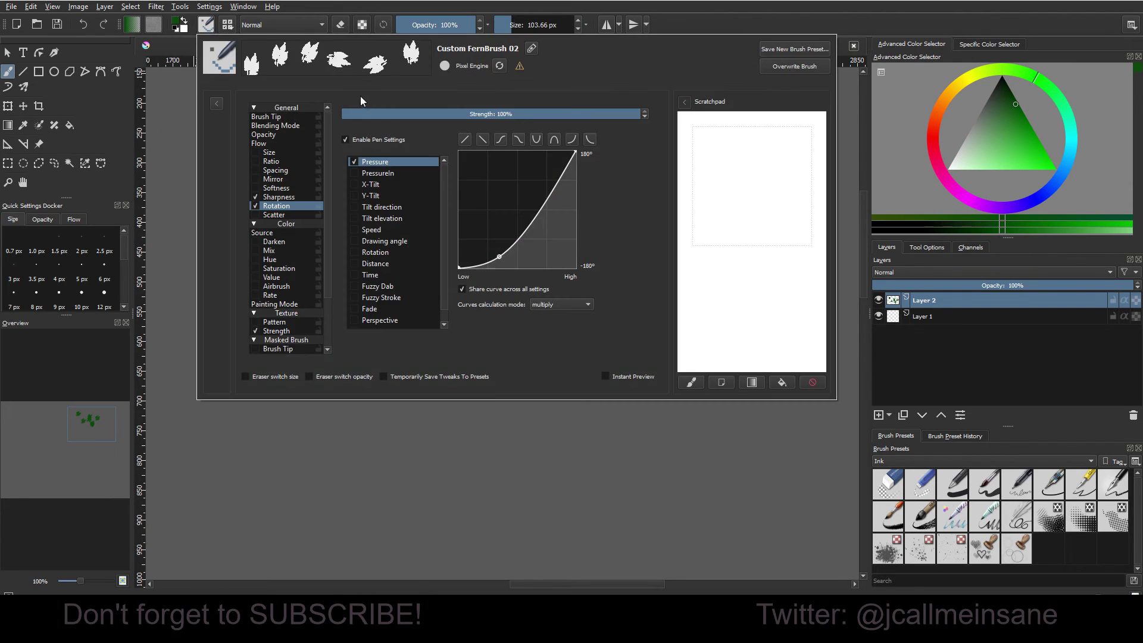
{"action": "left_click", "coordinate": [298, 198]}
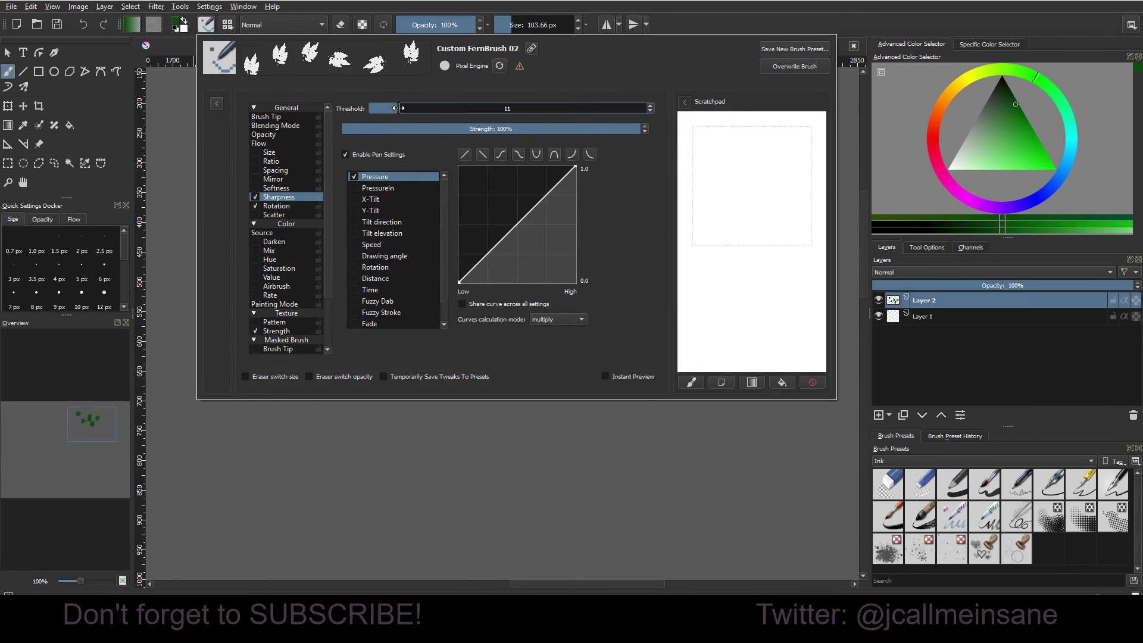
{"action": "left_click", "coordinate": [663, 470]}
{"action": "left_click", "coordinate": [365, 407]}
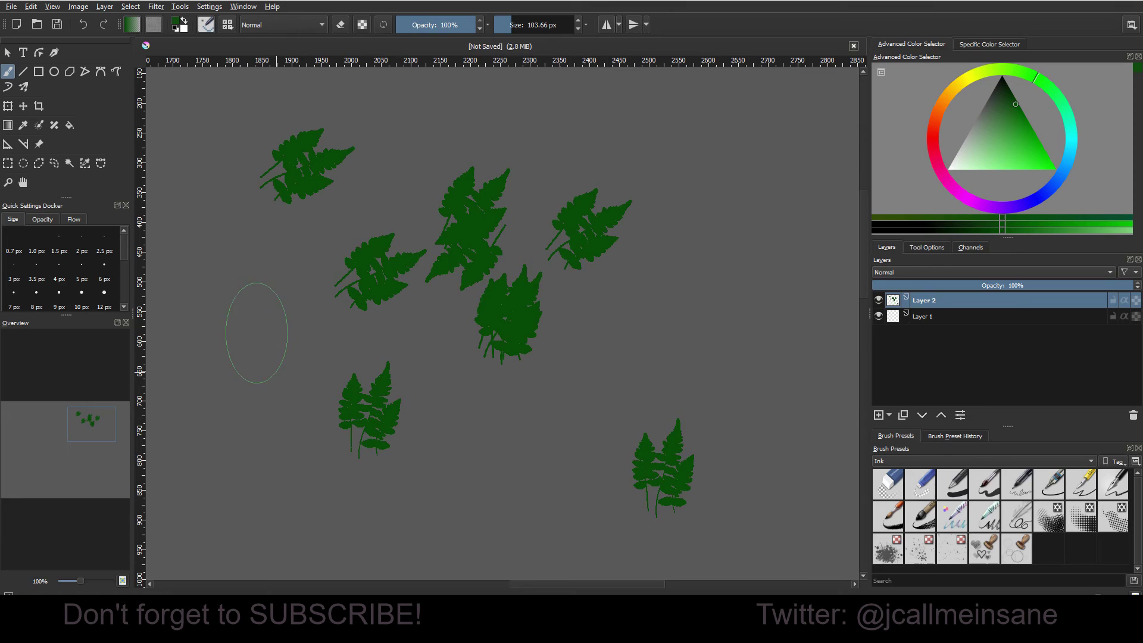
{"action": "left_click", "coordinate": [257, 331]}
- Enlarge the brush to 362.07 px, stamp five large ferns, then shrink it to 58.75 px
{"action": "left_click", "coordinate": [521, 24]}
{"action": "left_click_drag", "start_coordinate": [521, 24], "coordinate": [525, 24]}
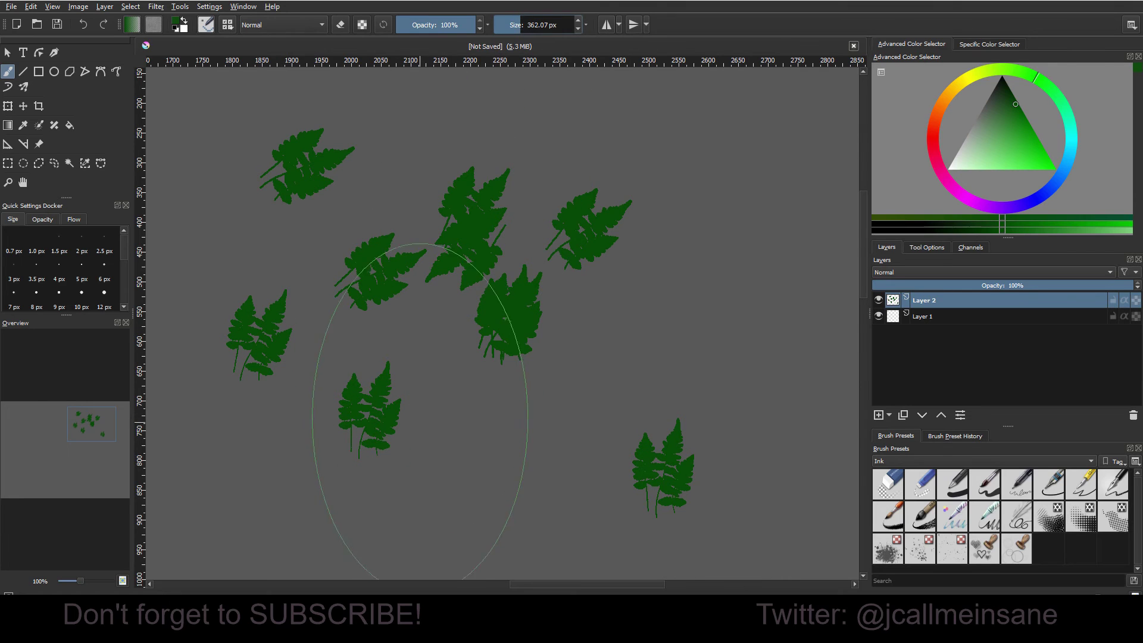
{"action": "left_click", "coordinate": [427, 431]}
{"action": "left_click", "coordinate": [606, 374]}
{"action": "left_click", "coordinate": [722, 290]}
{"action": "left_click", "coordinate": [670, 259]}
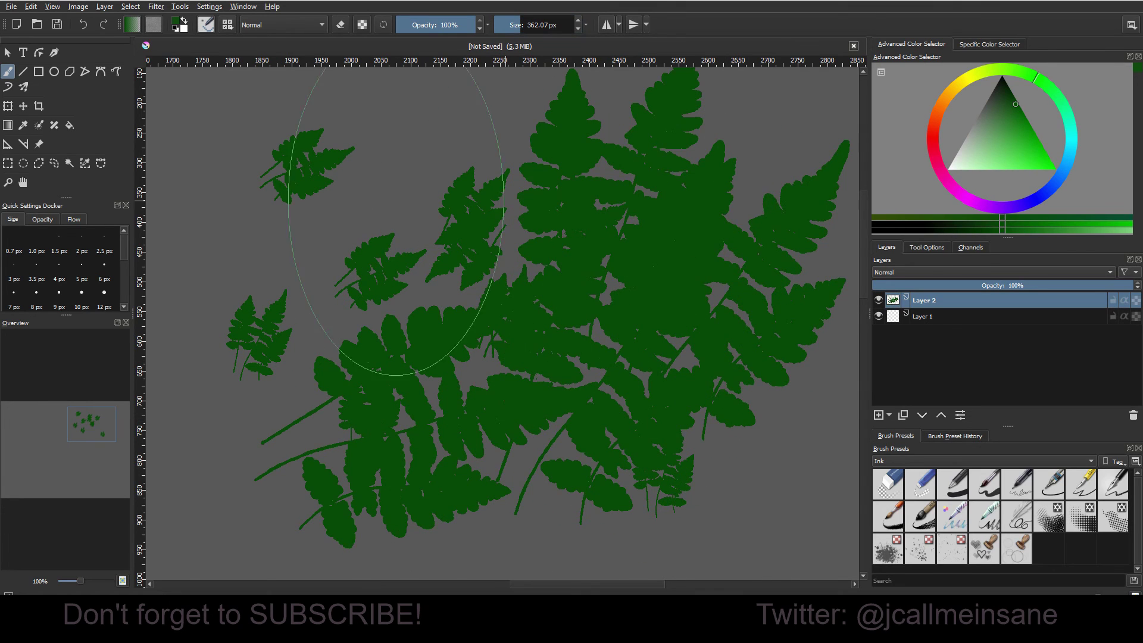
{"action": "left_click", "coordinate": [360, 217]}
{"action": "left_click_drag", "start_coordinate": [524, 24], "coordinate": [478, 31]}
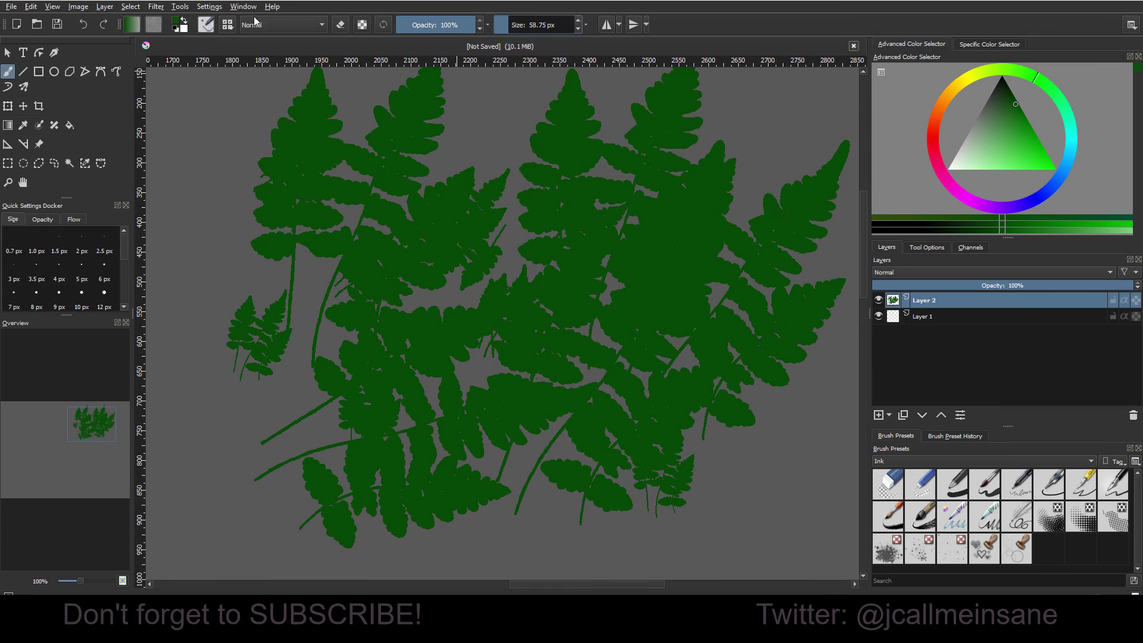
{"action": "left_click", "coordinate": [206, 25]}
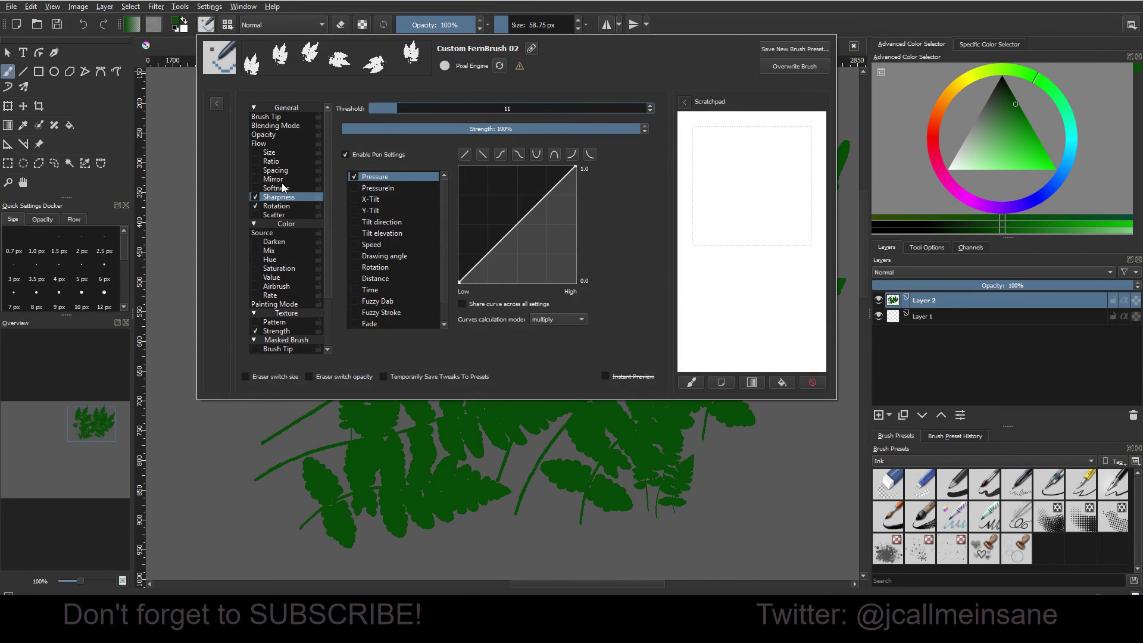
- Make the fern brush's opacity respond to stroke speed with the Speed sensor
{"action": "scroll", "coordinate": [318, 290], "scroll_direction": "down", "scroll_amount": 3}
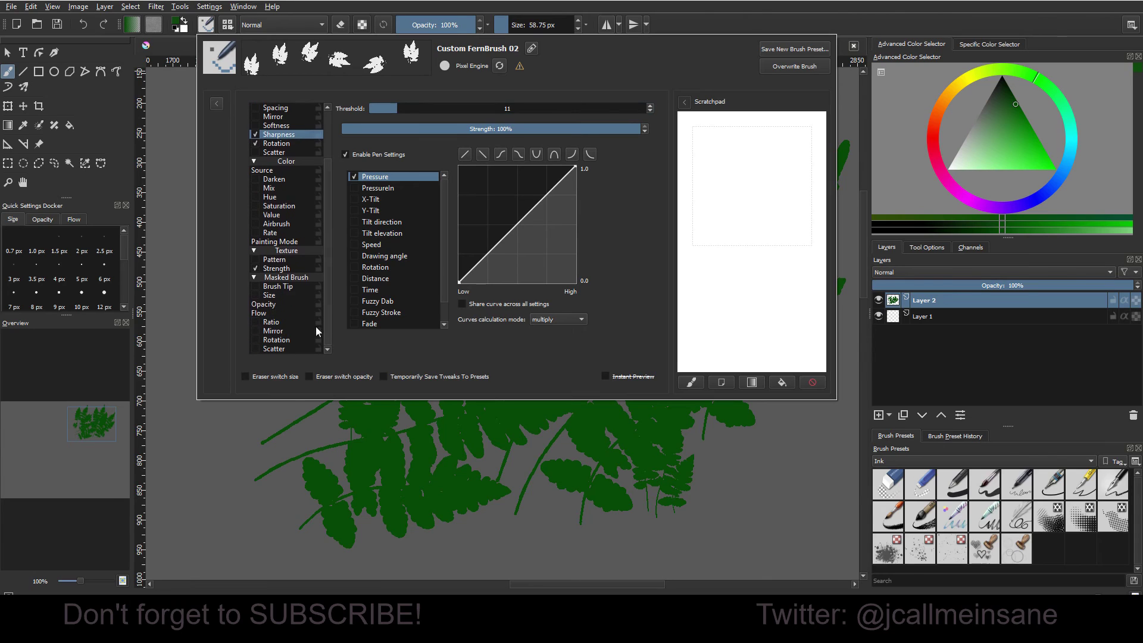
{"action": "left_click", "coordinate": [285, 304]}
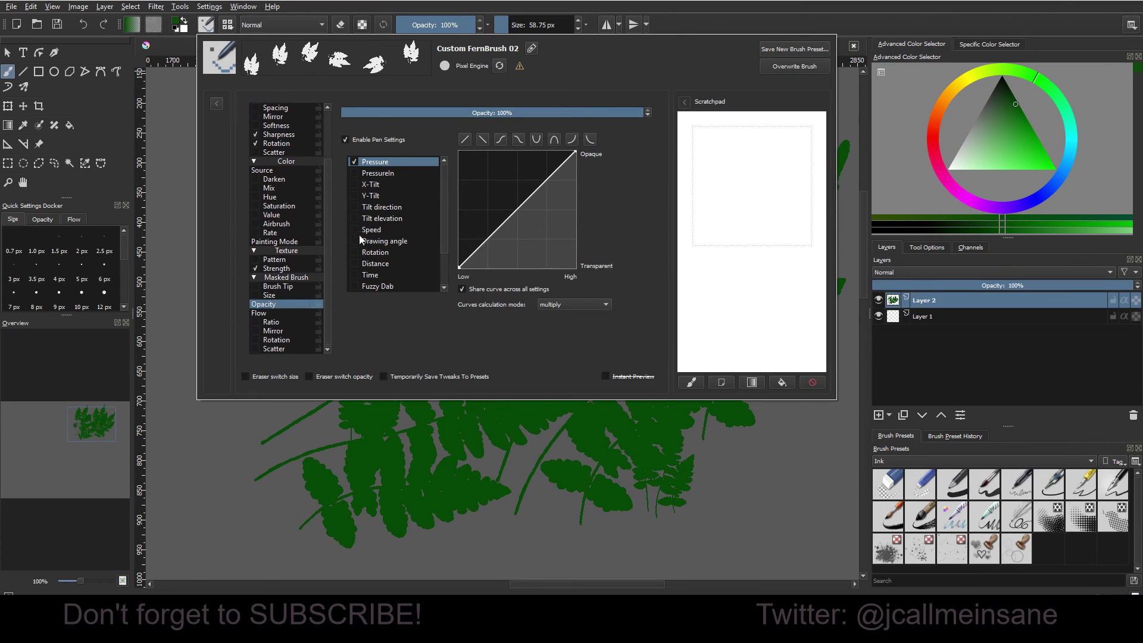
{"action": "scroll", "coordinate": [408, 264], "scroll_direction": "down", "scroll_amount": 2}
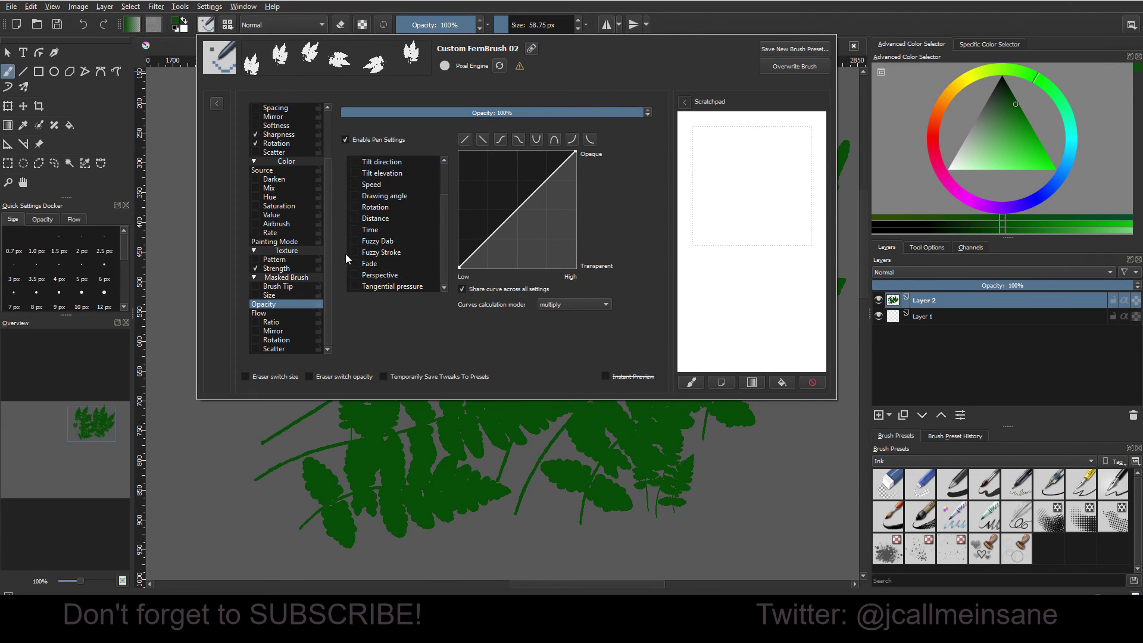
{"action": "left_click", "coordinate": [357, 207]}
{"action": "scroll", "coordinate": [390, 217], "scroll_direction": "up", "scroll_amount": 2}
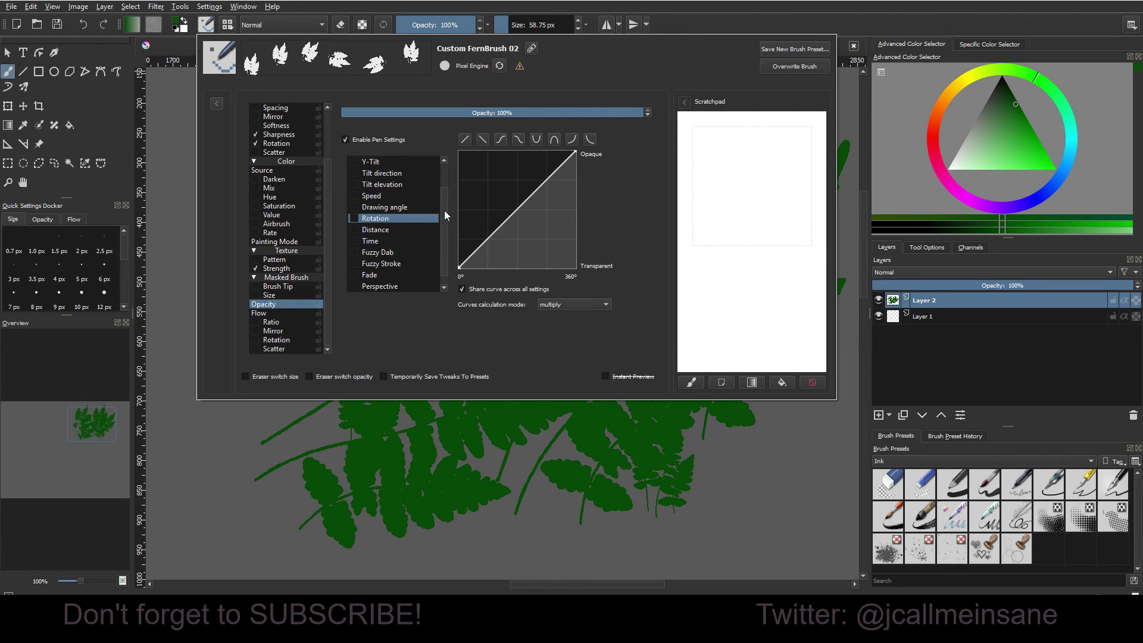
{"action": "left_click", "coordinate": [354, 230]}
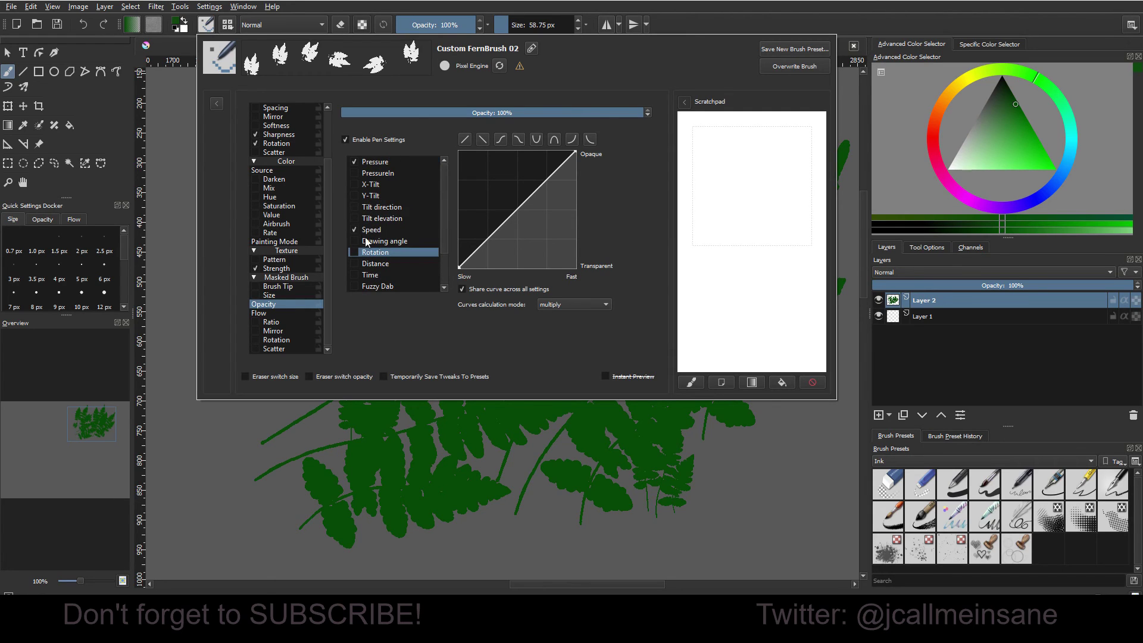
- Test the brush with a few dabs, then paint small ferns down the left side
{"action": "mouse_move", "coordinate": [758, 174]}
{"action": "left_mouse_down"}
{"action": "mouse_move", "coordinate": [709, 253]}
{"action": "mouse_move", "coordinate": [763, 276]}
{"action": "mouse_move", "coordinate": [764, 315]}
{"action": "mouse_move", "coordinate": [789, 323]}
{"action": "left_mouse_up"}
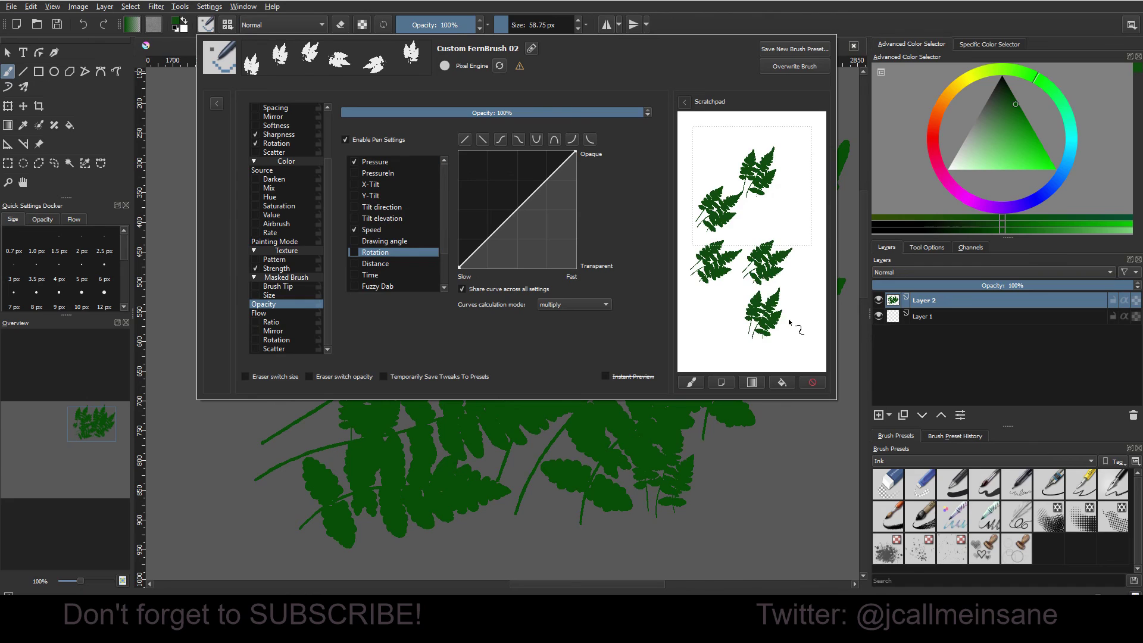
{"action": "left_click", "coordinate": [741, 445]}
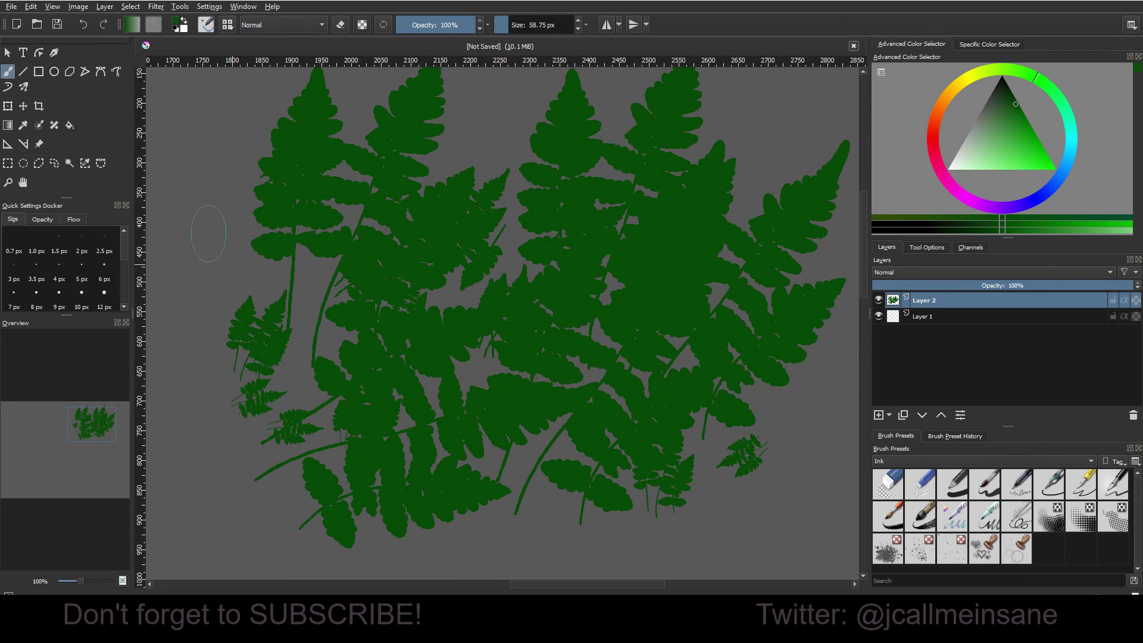
{"action": "left_click_drag", "start_coordinate": [209, 233], "coordinate": [331, 453]}
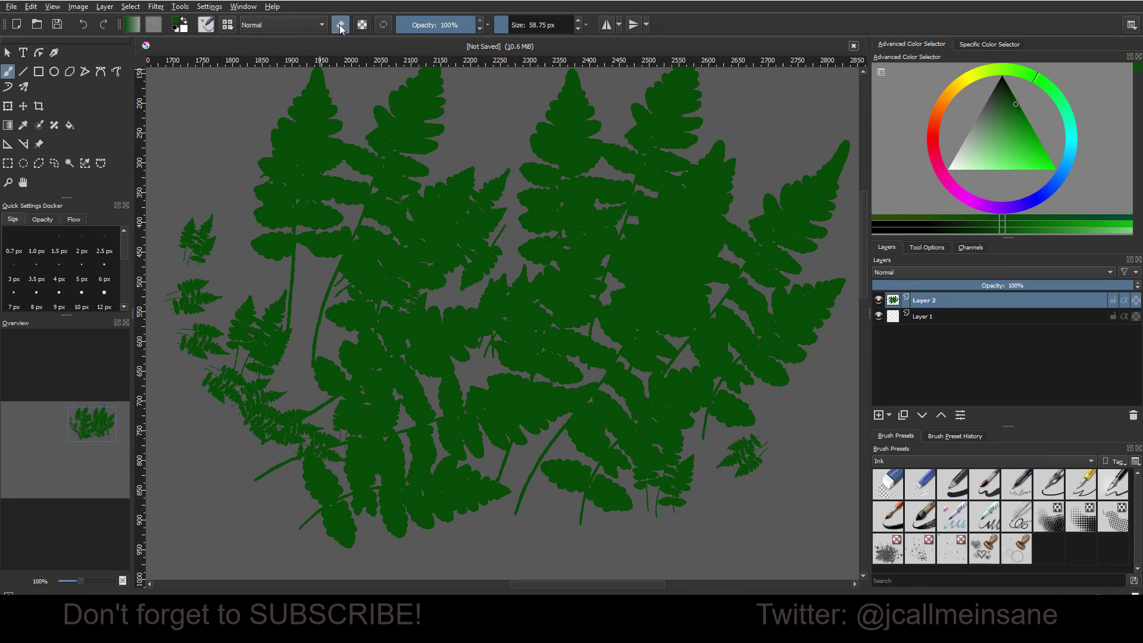
- Turn on hue variation for the fern brush
{"action": "left_click", "coordinate": [205, 25]}
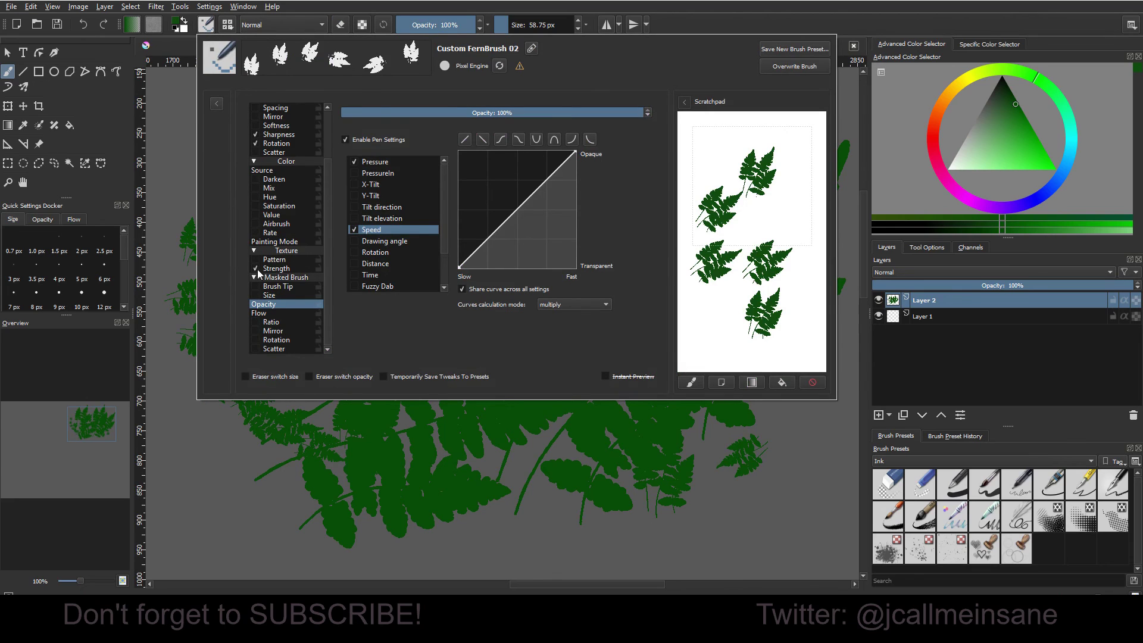
{"action": "left_click_drag", "start_coordinate": [325, 241], "coordinate": [326, 192]}
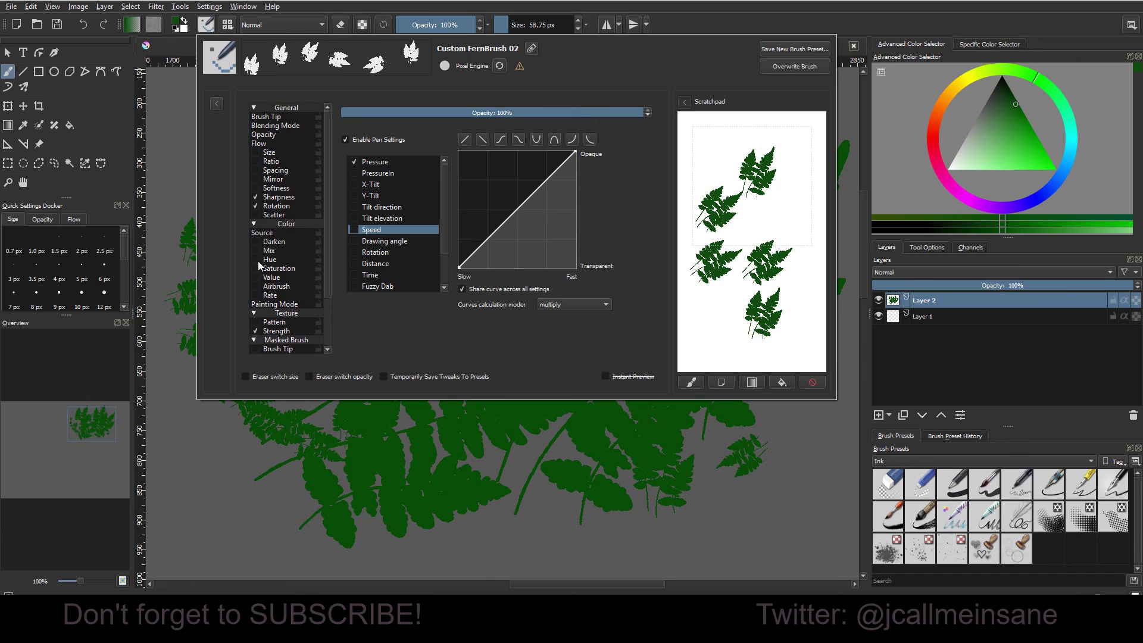
{"action": "left_click", "coordinate": [257, 259]}
- Paint a sweeping stroke of blue, purple, yellow and red ferns across the centre of the green foliage
{"action": "mouse_move", "coordinate": [713, 486]}
{"action": "left_mouse_down"}
{"action": "mouse_move", "coordinate": [445, 289]}
{"action": "mouse_move", "coordinate": [500, 394]}
{"action": "mouse_move", "coordinate": [568, 463]}
{"action": "mouse_move", "coordinate": [386, 385]}
{"action": "mouse_move", "coordinate": [303, 388]}
{"action": "mouse_move", "coordinate": [409, 201]}
{"action": "mouse_move", "coordinate": [614, 208]}
{"action": "mouse_move", "coordinate": [546, 346]}
{"action": "mouse_move", "coordinate": [649, 225]}
{"action": "mouse_move", "coordinate": [478, 276]}
{"action": "mouse_move", "coordinate": [712, 339]}
{"action": "mouse_move", "coordinate": [560, 296]}
{"action": "mouse_move", "coordinate": [436, 117]}
{"action": "mouse_move", "coordinate": [377, 309]}
{"action": "mouse_move", "coordinate": [545, 402]}
{"action": "mouse_move", "coordinate": [362, 301]}
{"action": "mouse_move", "coordinate": [578, 427]}
{"action": "mouse_move", "coordinate": [686, 457]}
{"action": "mouse_move", "coordinate": [382, 420]}
{"action": "mouse_move", "coordinate": [490, 291]}
{"action": "mouse_move", "coordinate": [446, 196]}
{"action": "mouse_move", "coordinate": [584, 324]}
{"action": "mouse_move", "coordinate": [515, 409]}
{"action": "mouse_move", "coordinate": [652, 401]}
{"action": "mouse_move", "coordinate": [486, 375]}
{"action": "mouse_move", "coordinate": [548, 379]}
{"action": "mouse_move", "coordinate": [466, 305]}
{"action": "mouse_move", "coordinate": [405, 363]}
{"action": "mouse_move", "coordinate": [618, 250]}
{"action": "mouse_move", "coordinate": [413, 244]}
{"action": "mouse_move", "coordinate": [527, 271]}
{"action": "mouse_move", "coordinate": [477, 213]}
{"action": "mouse_move", "coordinate": [408, 317]}
{"action": "mouse_move", "coordinate": [446, 421]}
{"action": "mouse_move", "coordinate": [619, 288]}
{"action": "mouse_move", "coordinate": [549, 239]}
{"action": "left_mouse_up"}
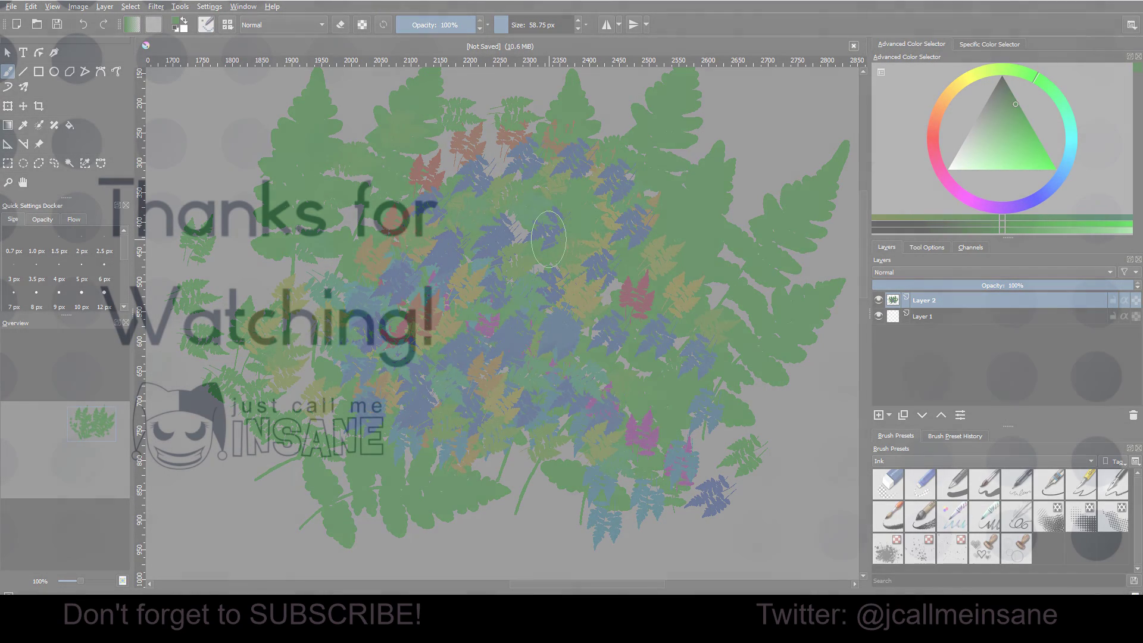